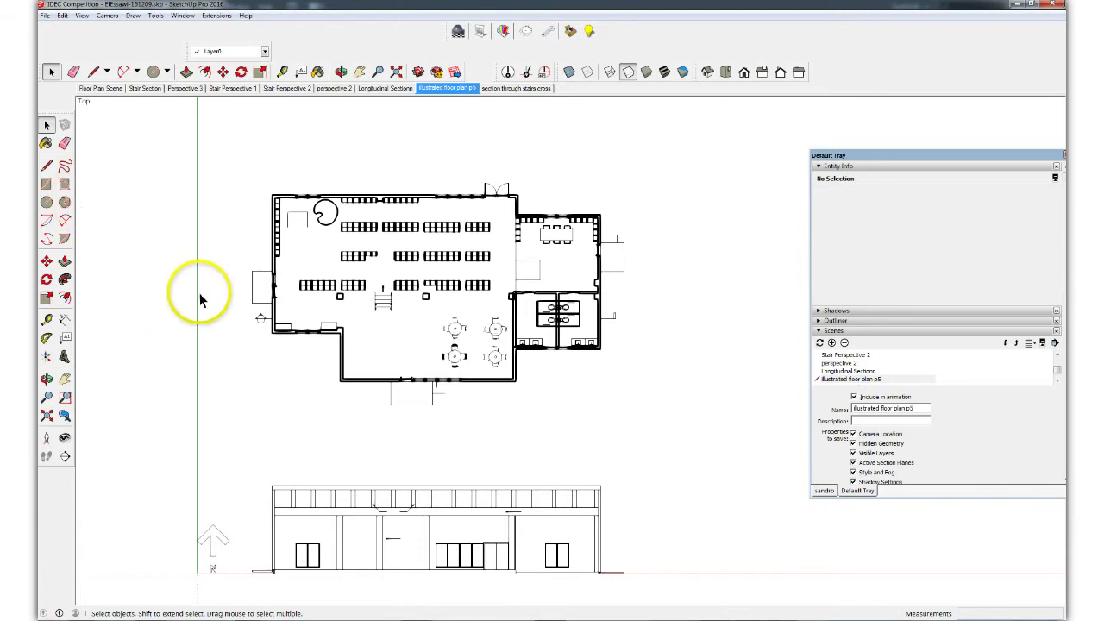
Examine the sectioned floor plan in 3D, covering the outer walls, bookshelves, café tables and restrooms.
scroll(199, 293, "up", 2)
scroll(207, 301, "down", 1)
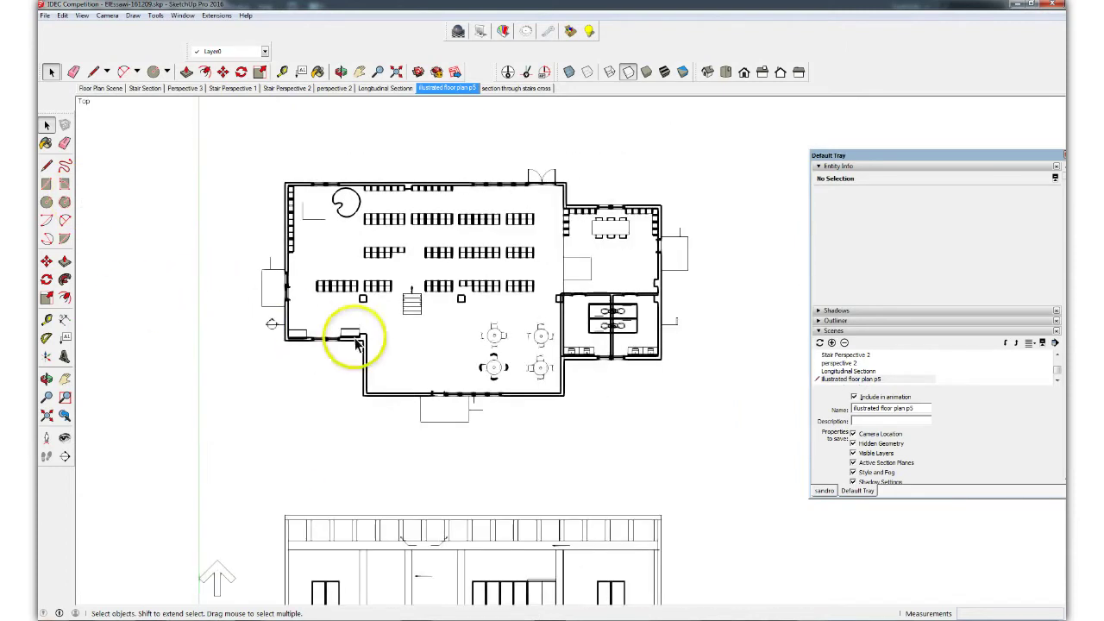
key("o")
left_click_drag(433, 346, 345, 153)
key("space")
scroll(387, 246, "up", 3)
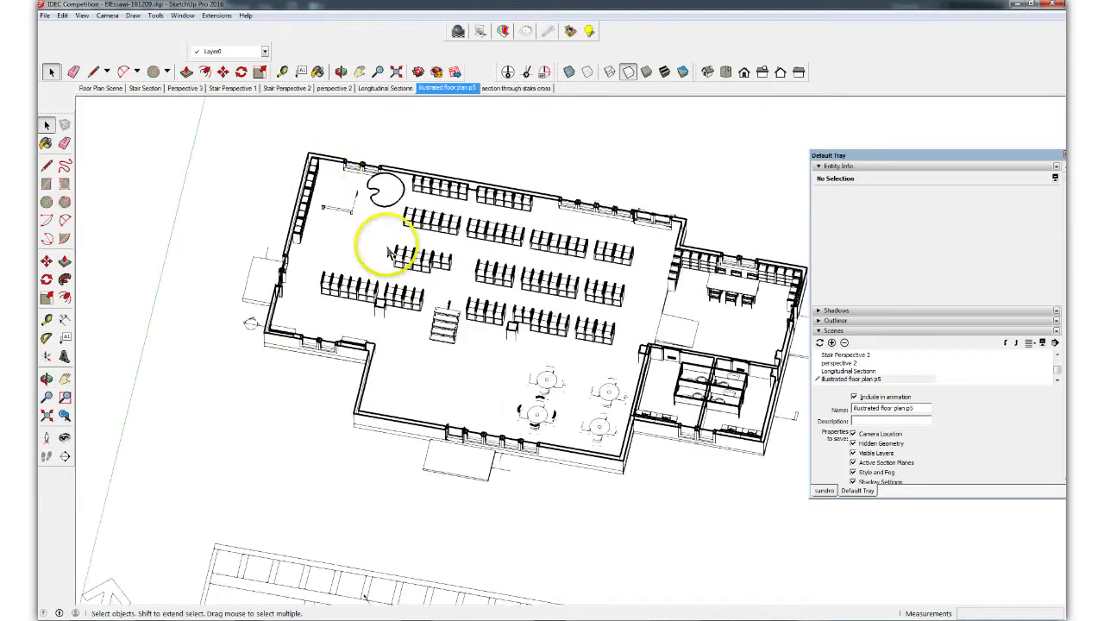
scroll(155, 290, "up", 1)
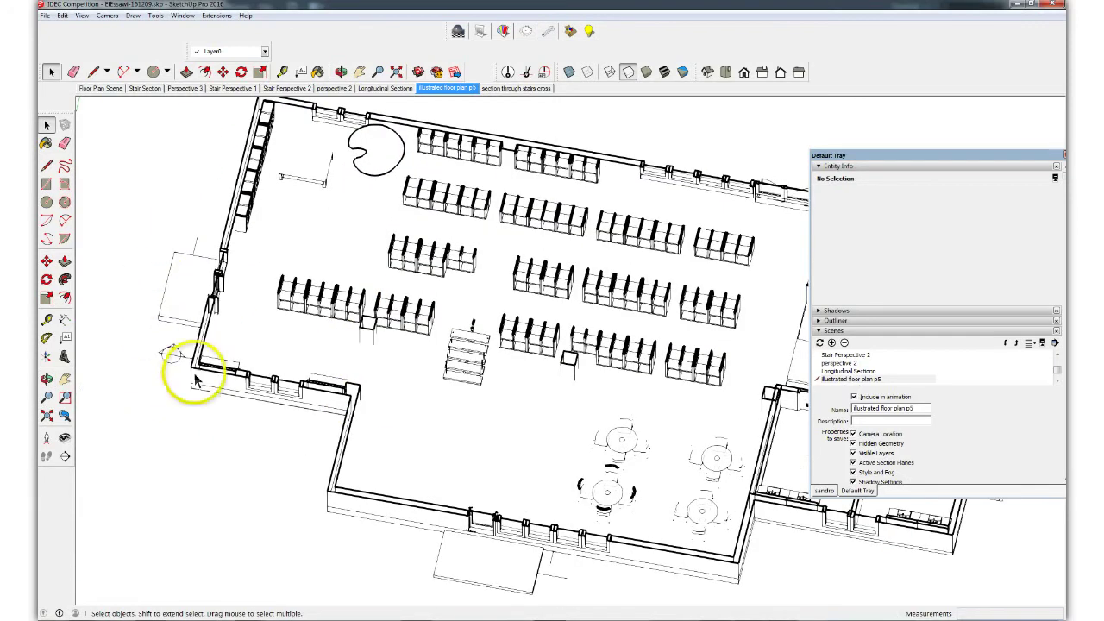
scroll(165, 407, "down", 1)
scroll(164, 401, "down", 2)
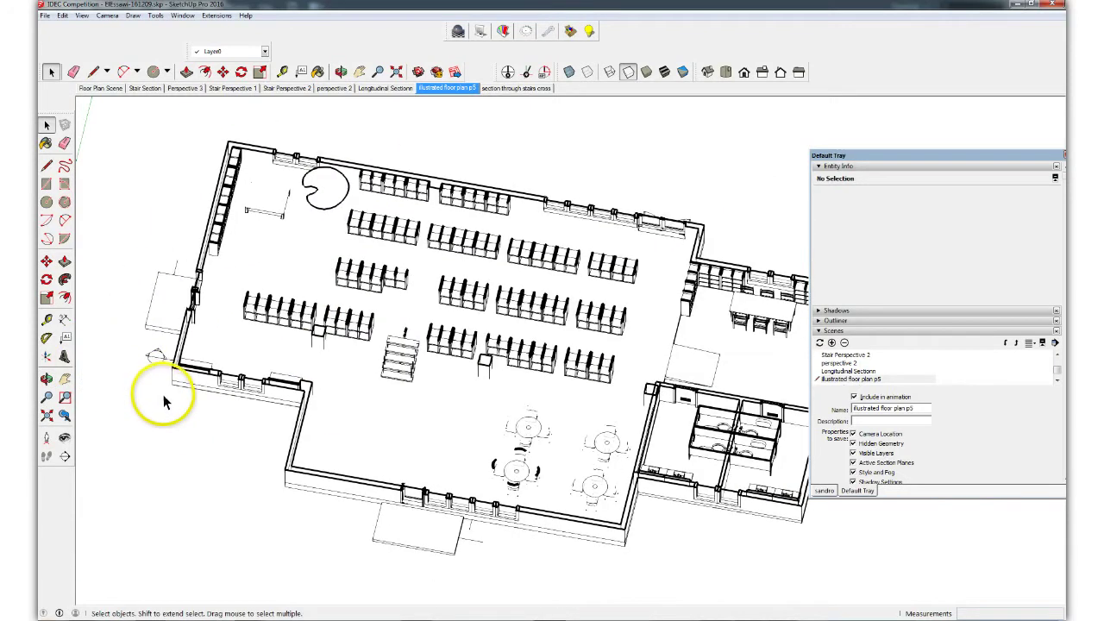
middle_click(429, 454)
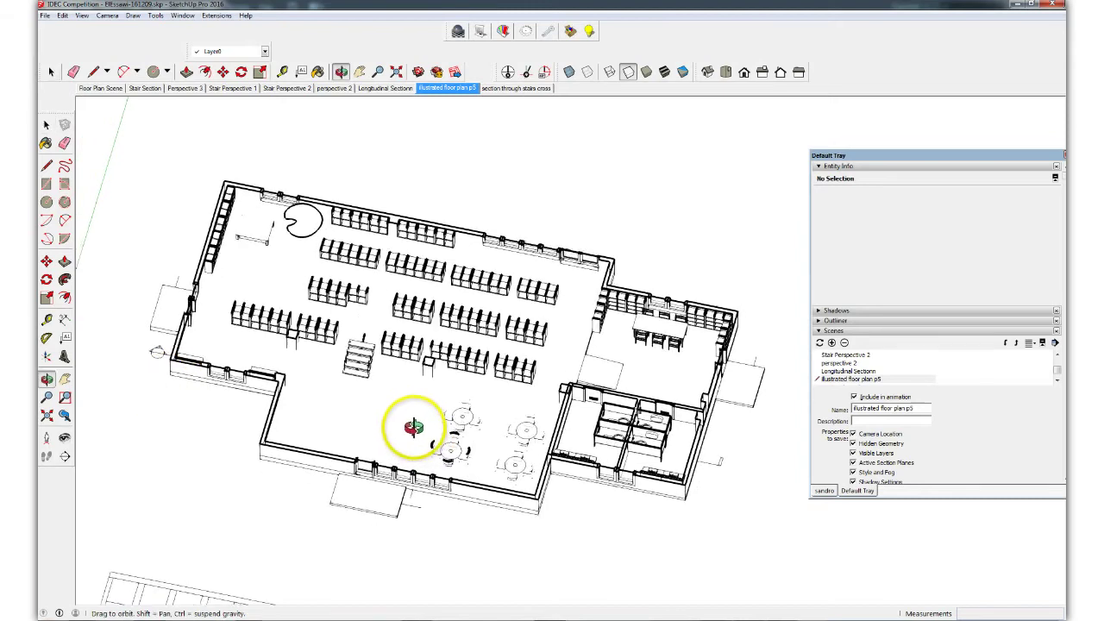
scroll(545, 509, "up", 2)
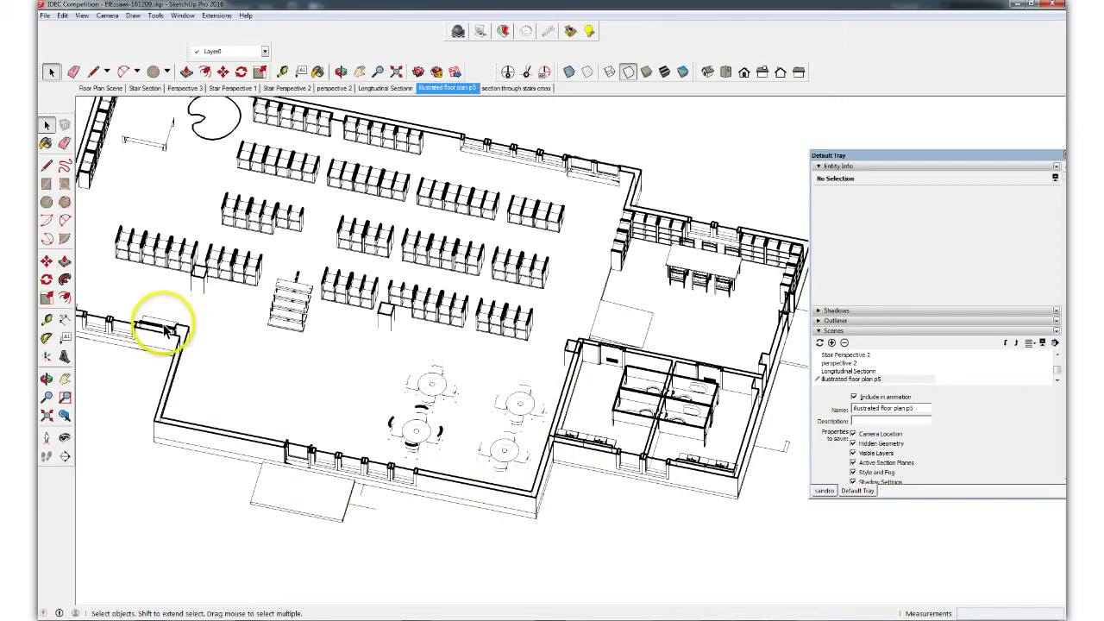
scroll(370, 173, "down", 2)
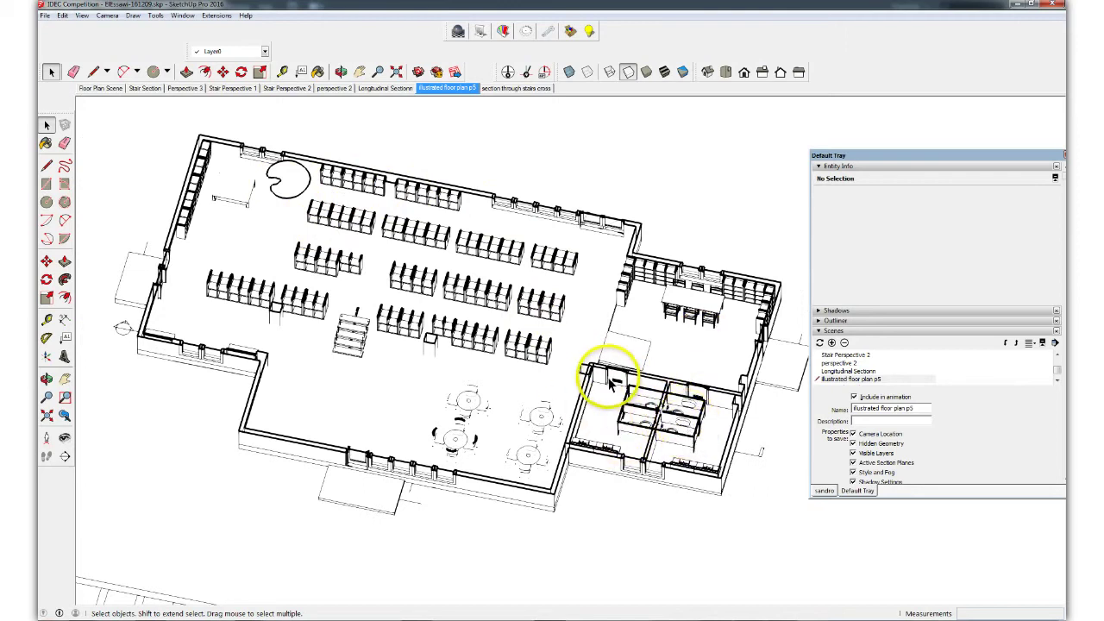
scroll(494, 341, "up", 4)
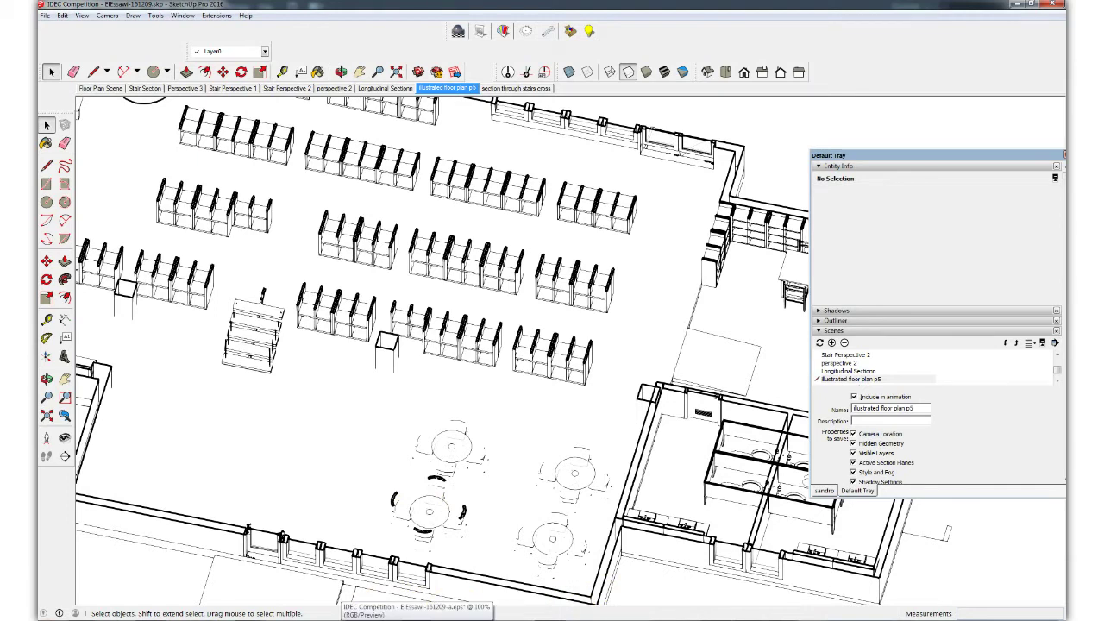
Switch to the exported floor plan in Illustrator, move the floating Stroke panel clear of the bookshelves, and select all the linework.
left_click(414, 614)
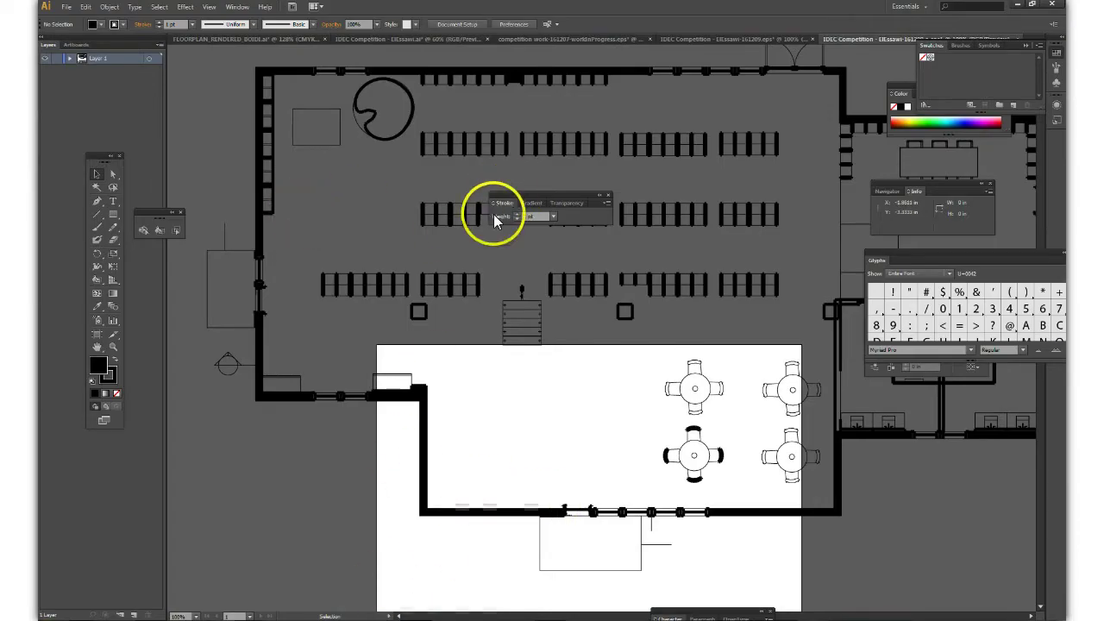
left_click_drag(493, 211, 243, 462)
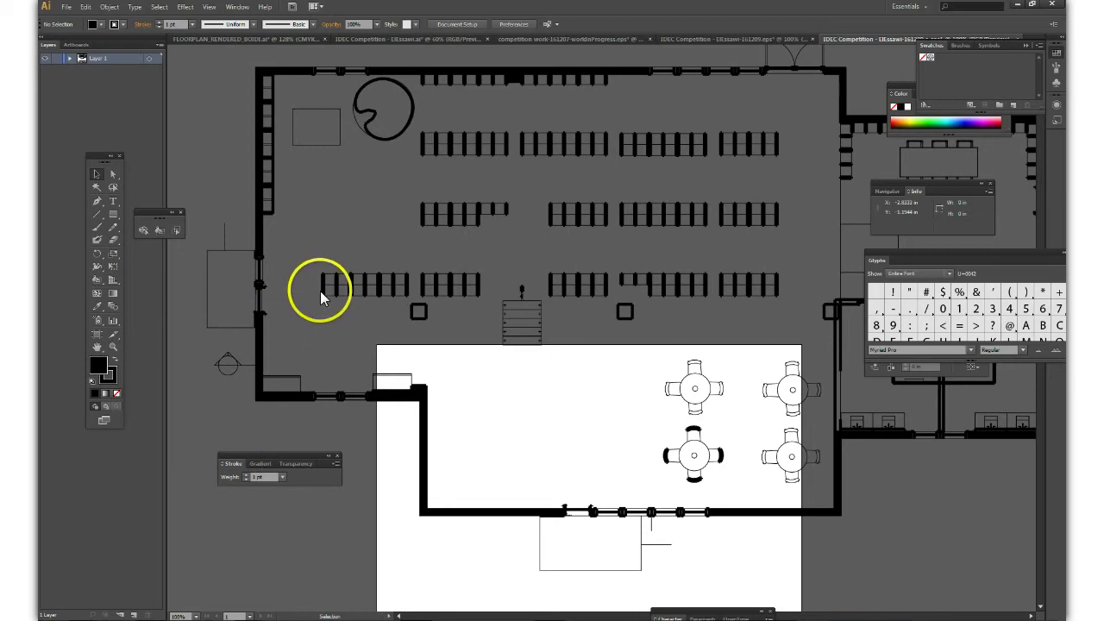
key("ctrl+a")
scroll(167, 364, "down", 1)
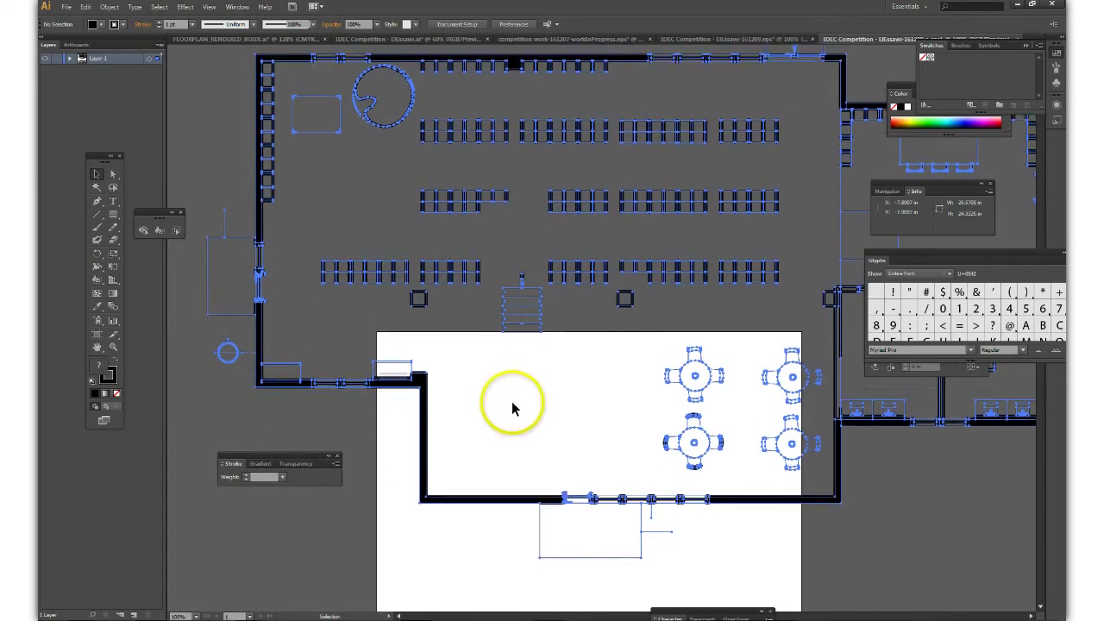
scroll(511, 400, "up", 3)
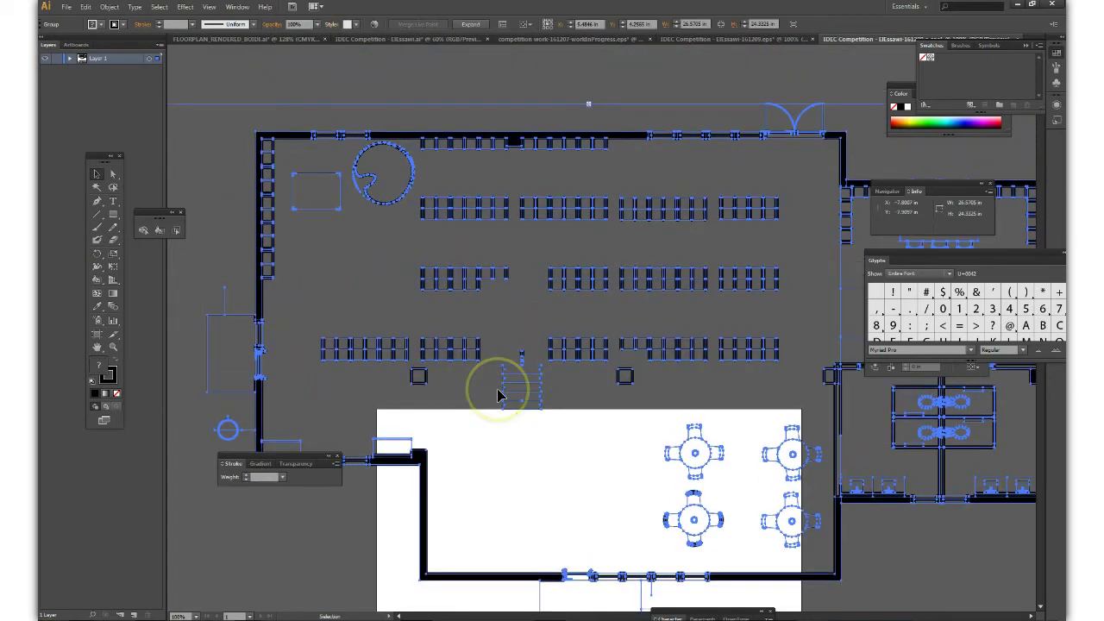
Isolate the Live Paint object nested inside the floor plan group so its individual lines can be edited.
left_click(381, 256)
left_click(469, 210)
left_click(391, 249)
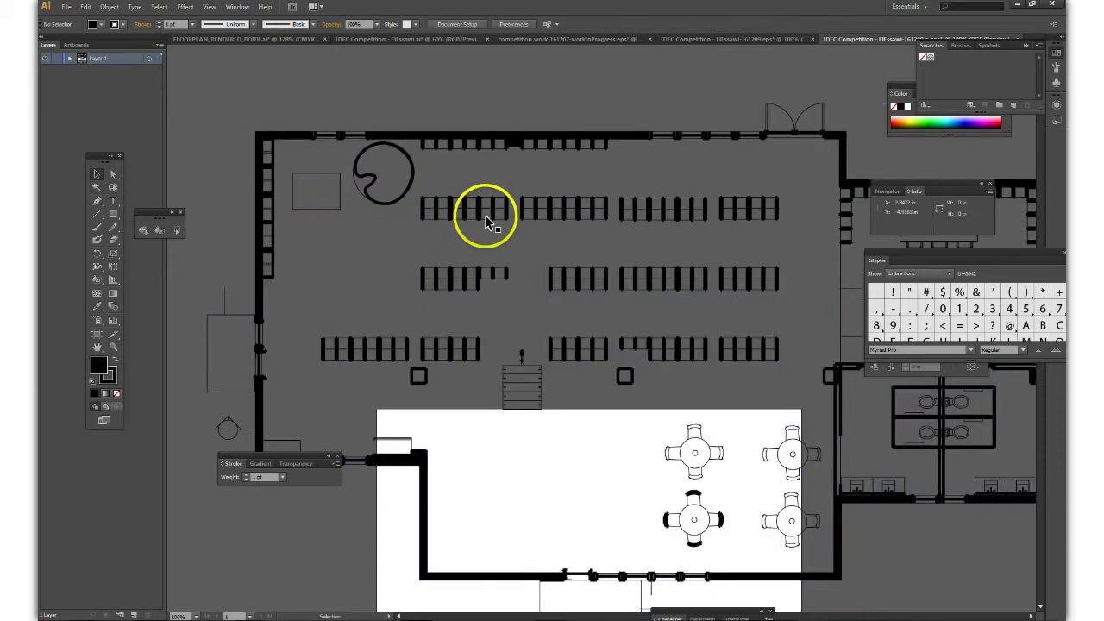
left_click(485, 222)
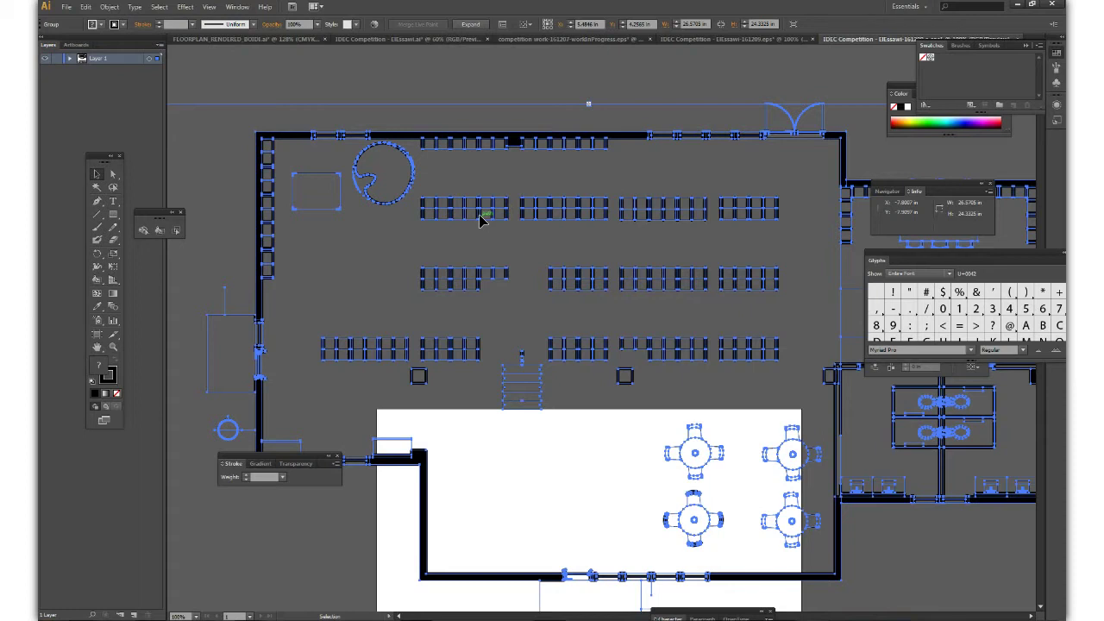
double_click(481, 220)
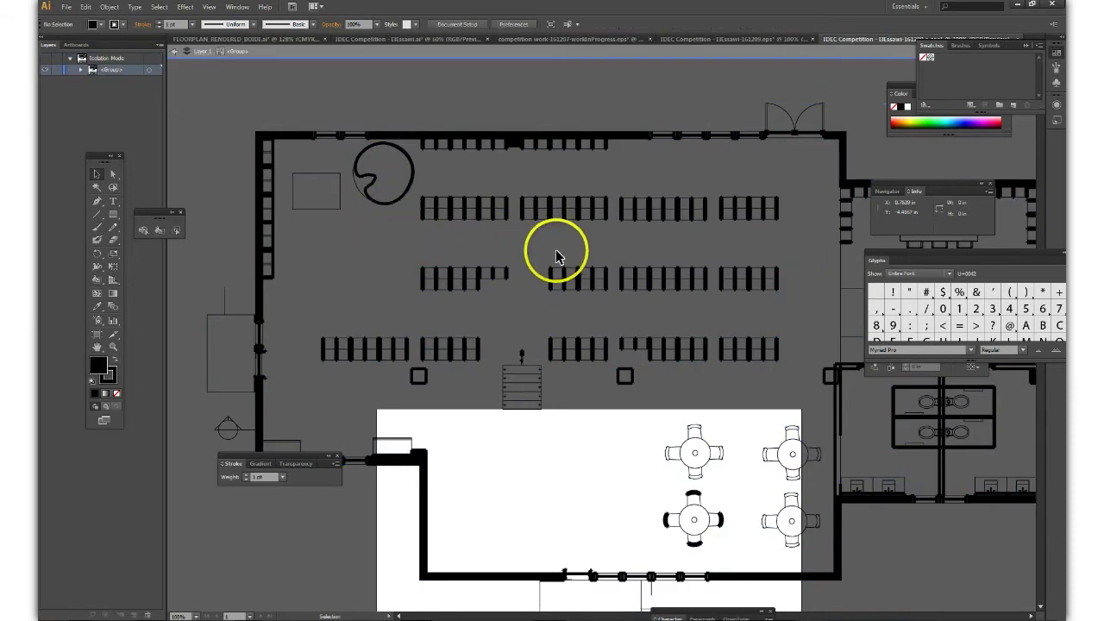
key("ctrl+a")
key("ctrl+alt+x")
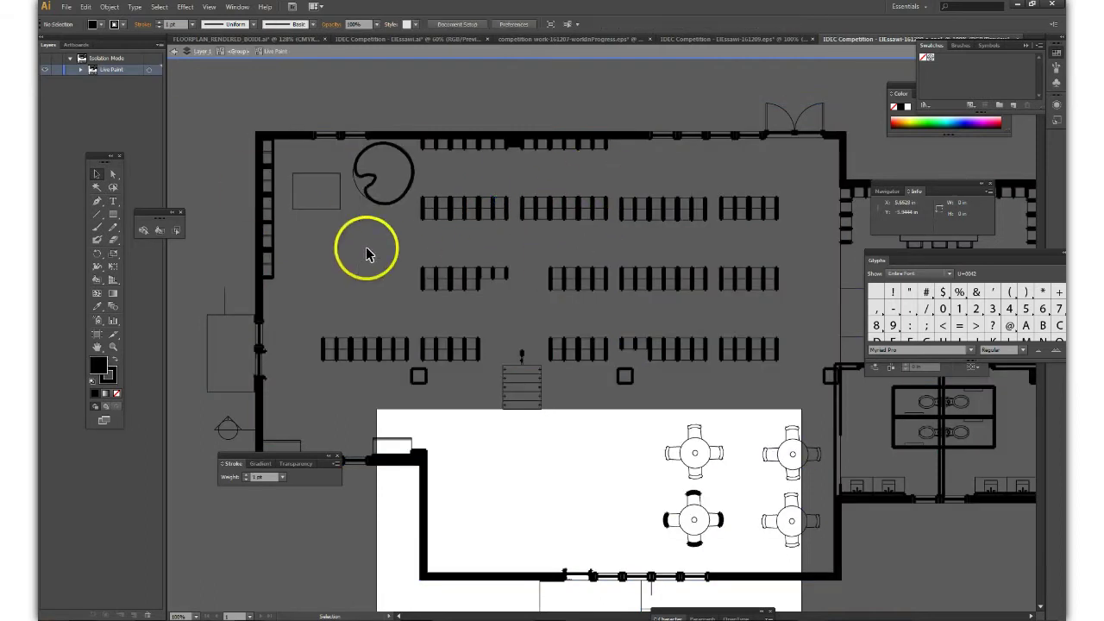
Check the stroke weights of individual bookshelf line segments in the upper and middle shelf rows.
left_click(411, 195)
left_click(457, 200)
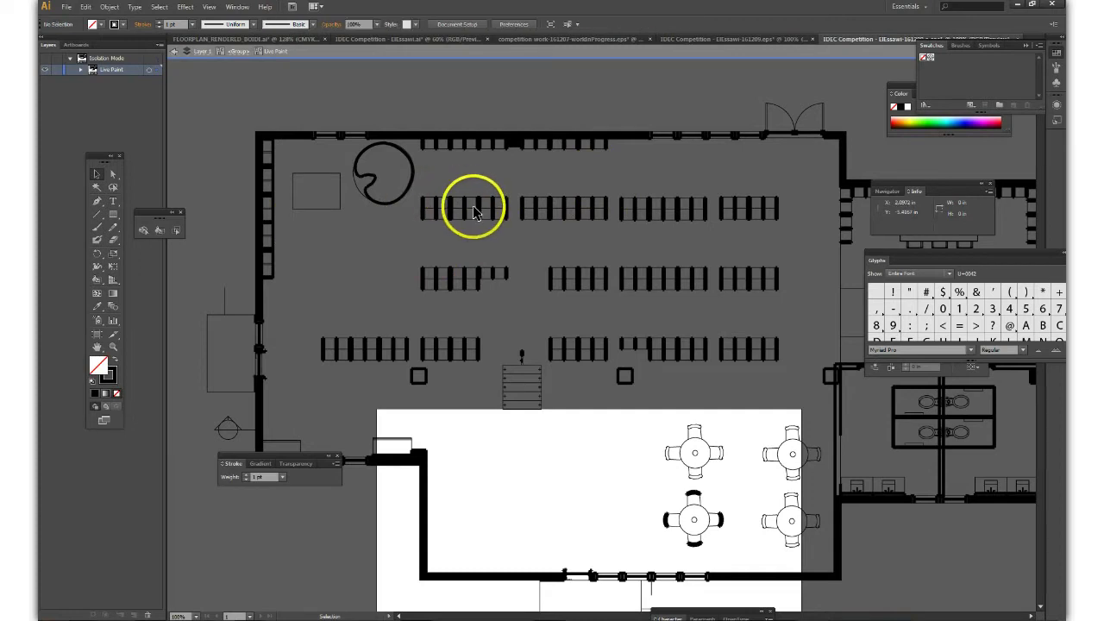
left_click(465, 206)
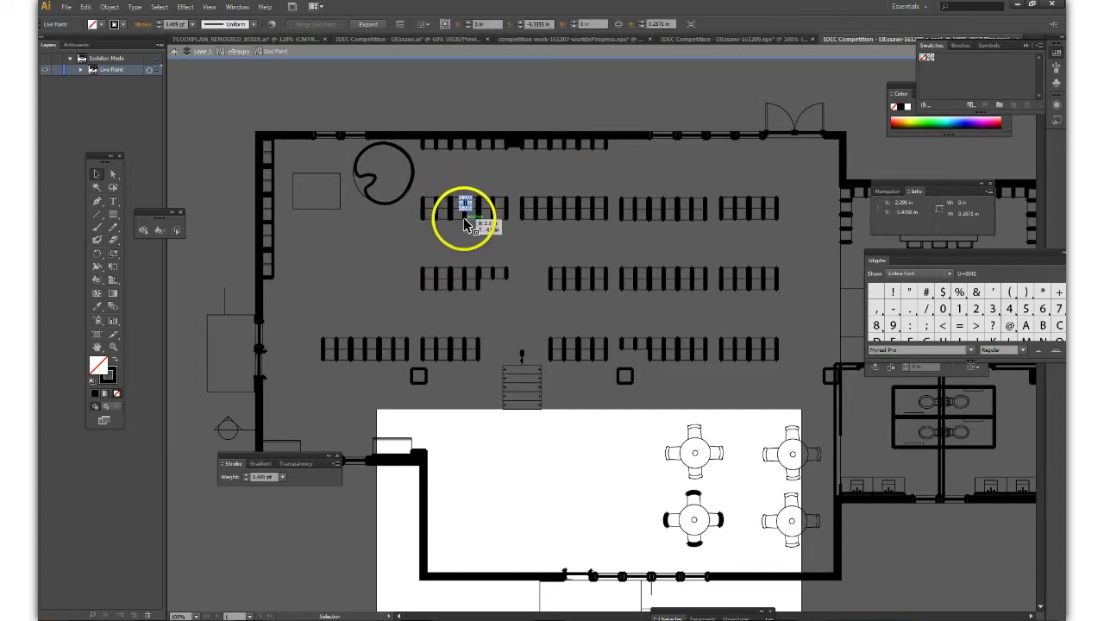
left_click(473, 219)
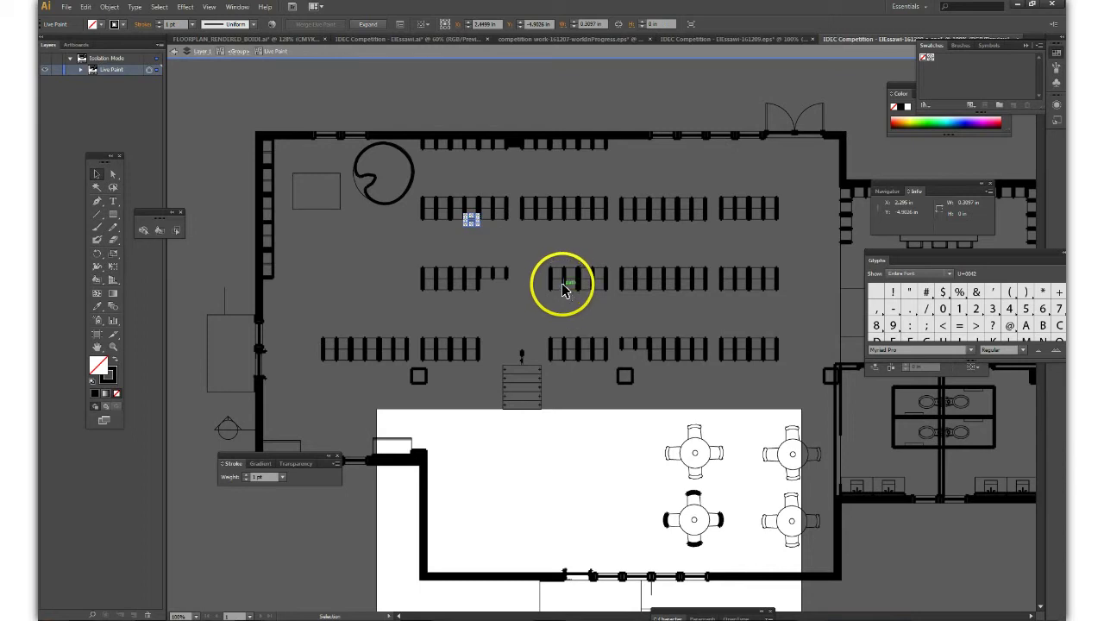
left_click(562, 286)
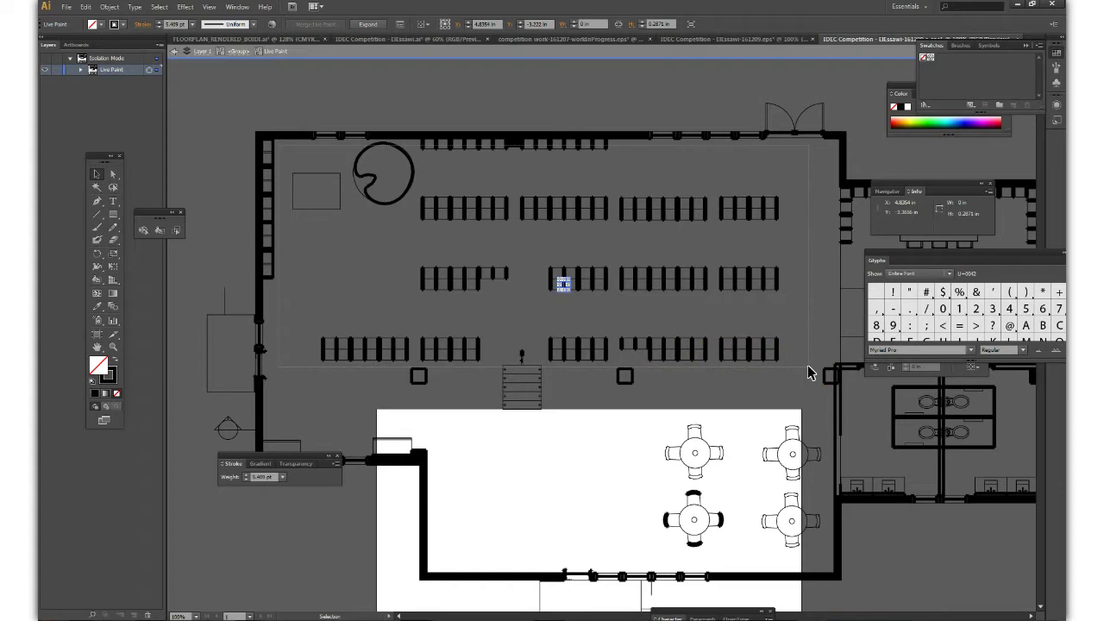
Set the stroke weight of the bookshelves and other furniture in the main hall to 0.5 pt.
left_click(764, 353)
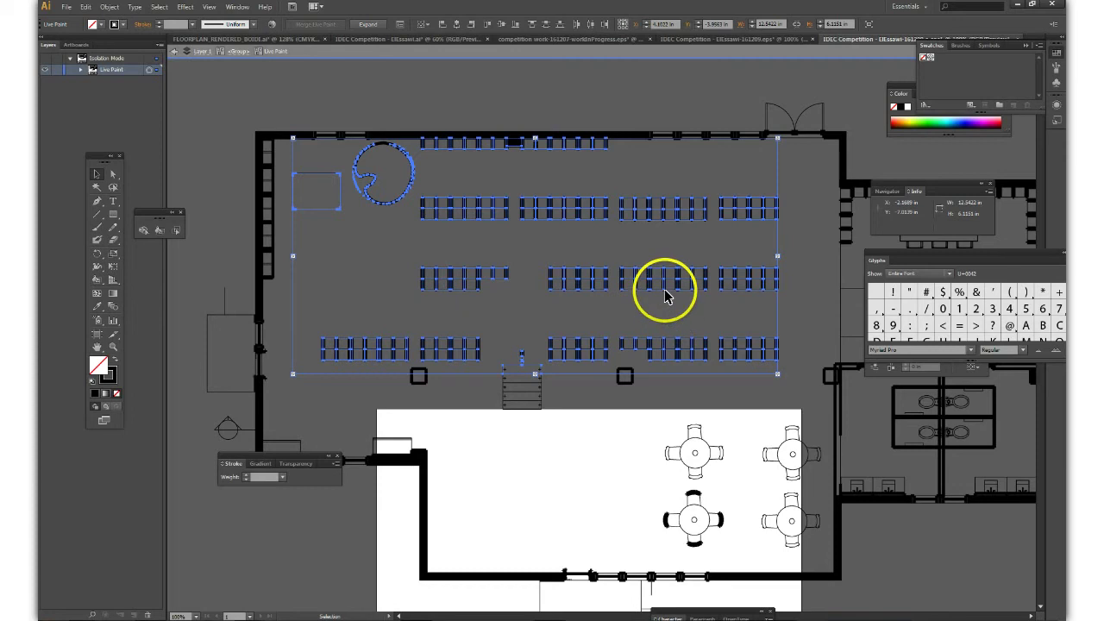
left_click(192, 24)
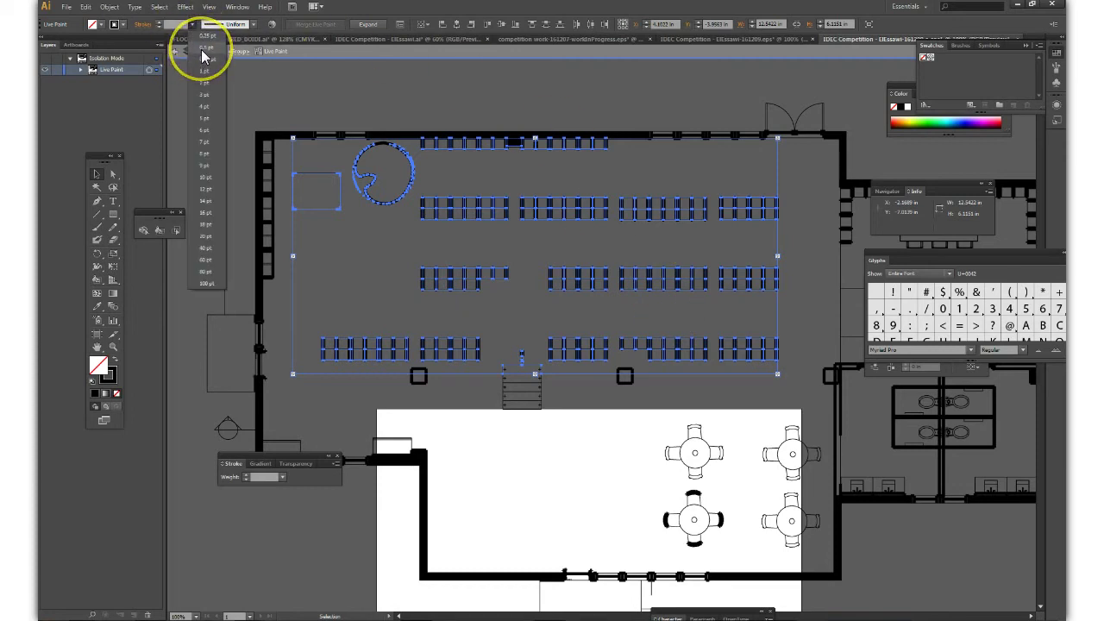
left_click(201, 48)
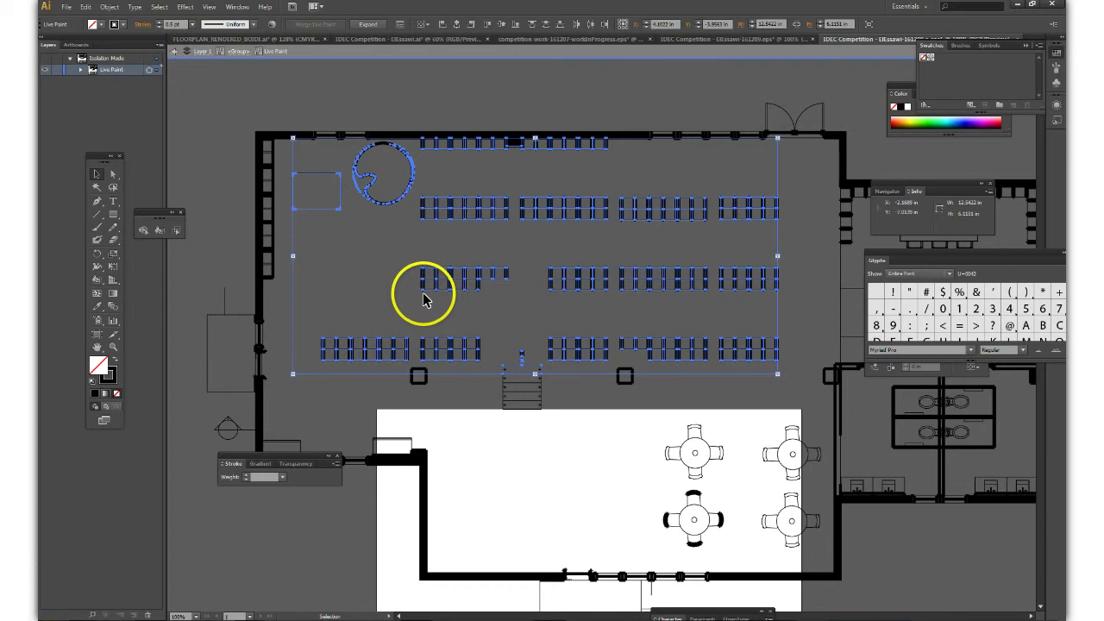
left_click(387, 276)
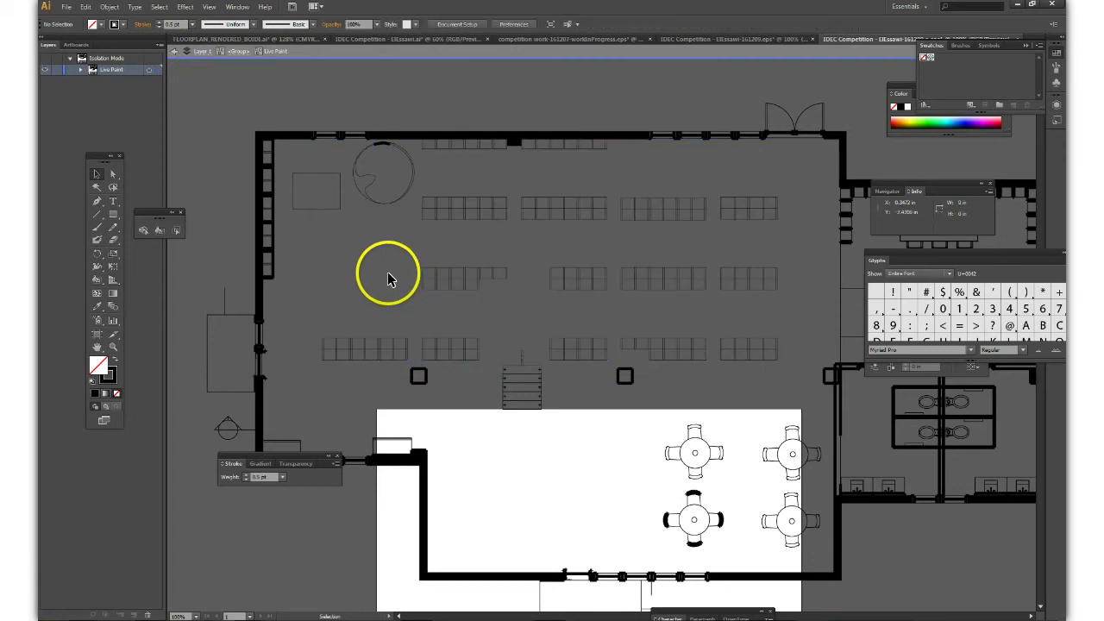
Set the stroke weight of the remaining thick arc segments along the upper edge of the round desk to 0.5 pt.
scroll(664, 254, "down", 1)
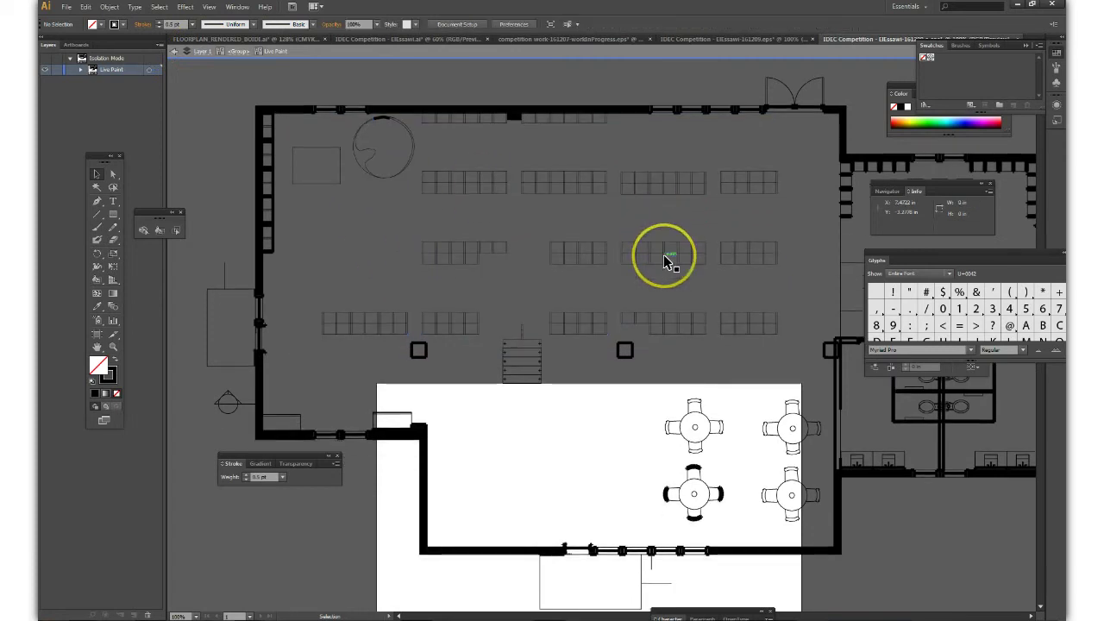
left_click_drag(740, 179, 755, 183)
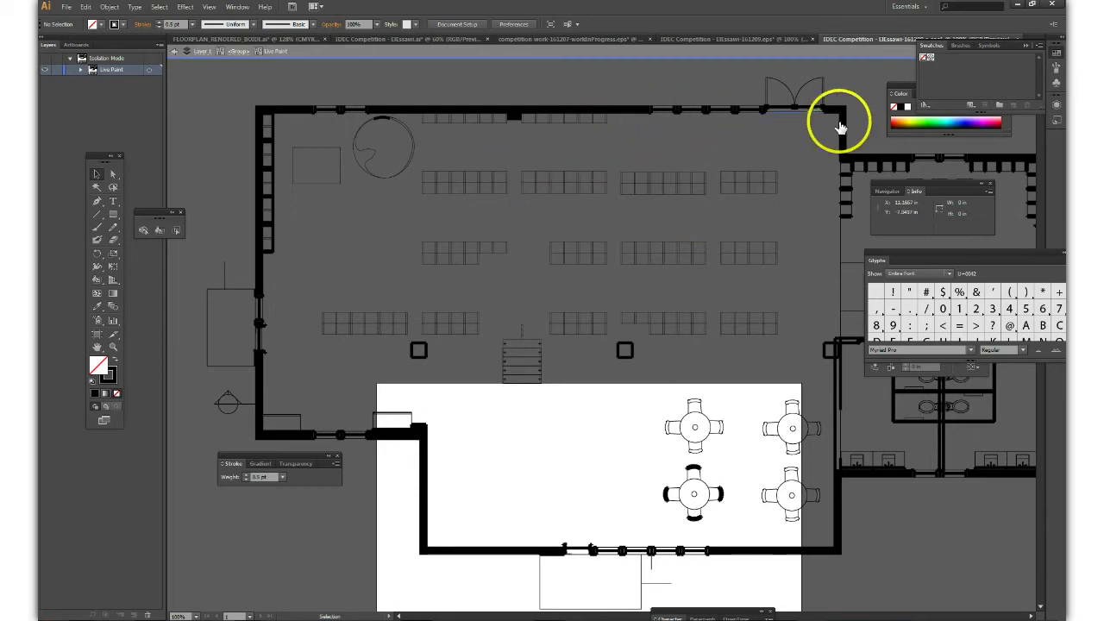
scroll(628, 209, "up", 1)
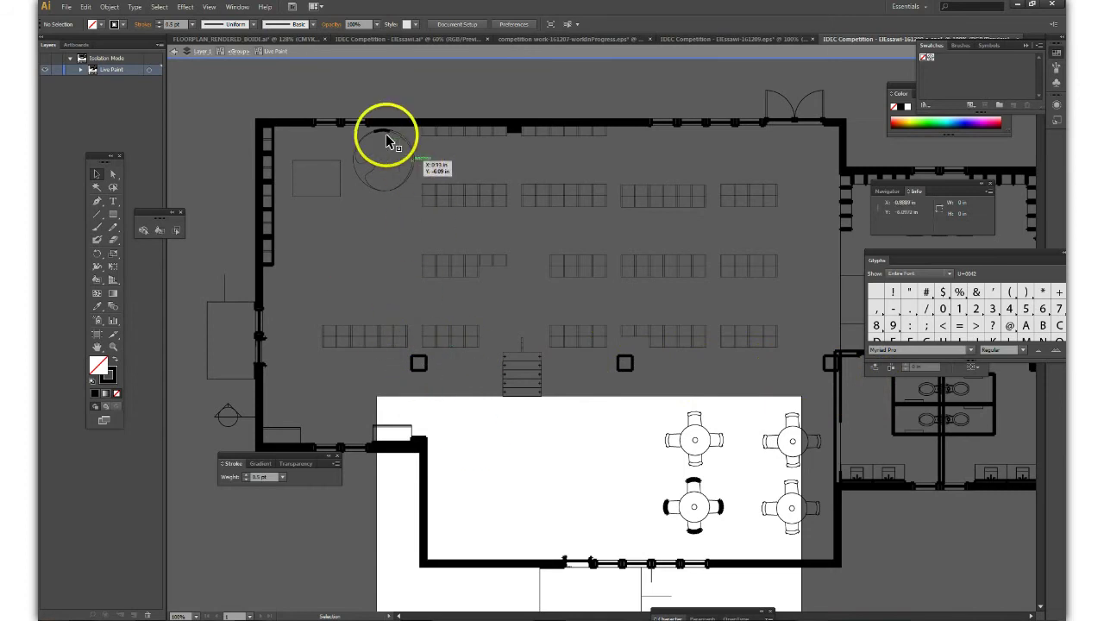
scroll(373, 133, "up", 1)
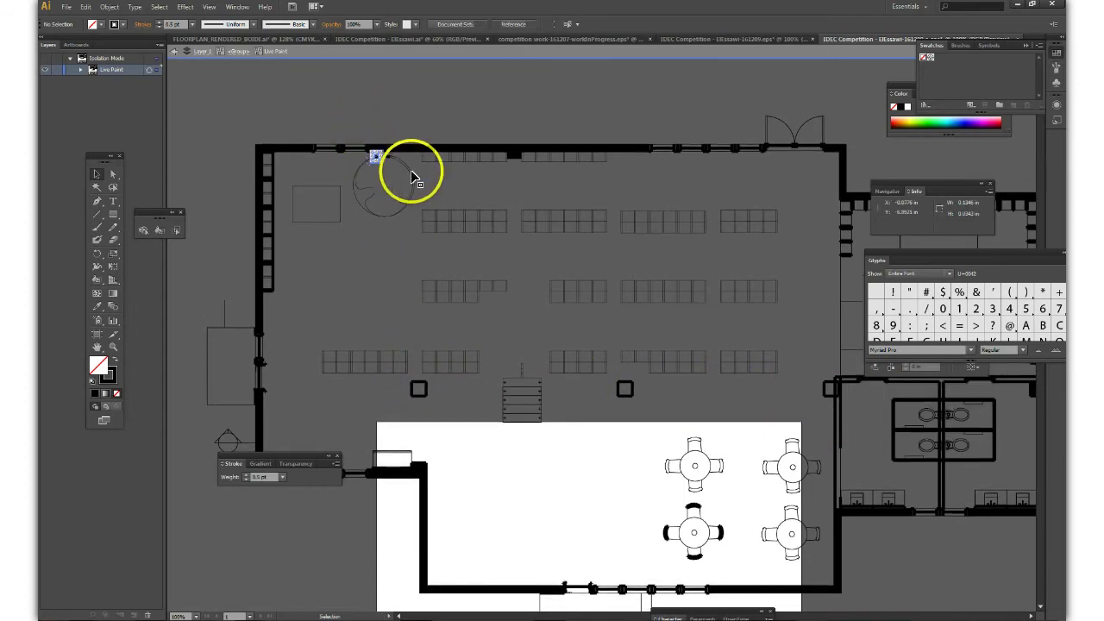
left_click(376, 156)
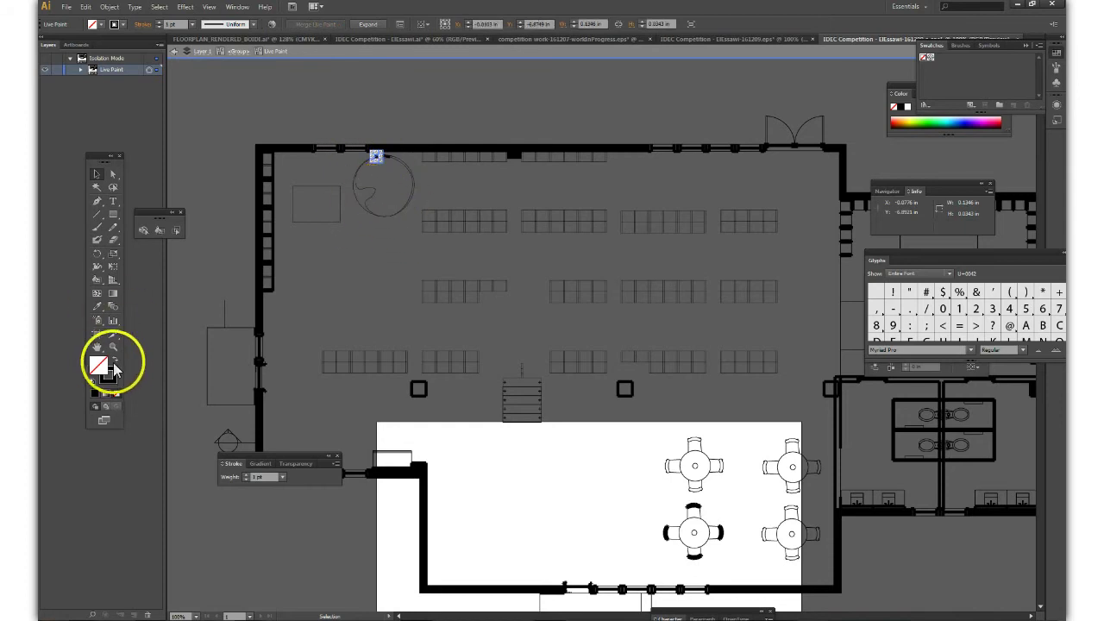
left_click(113, 345)
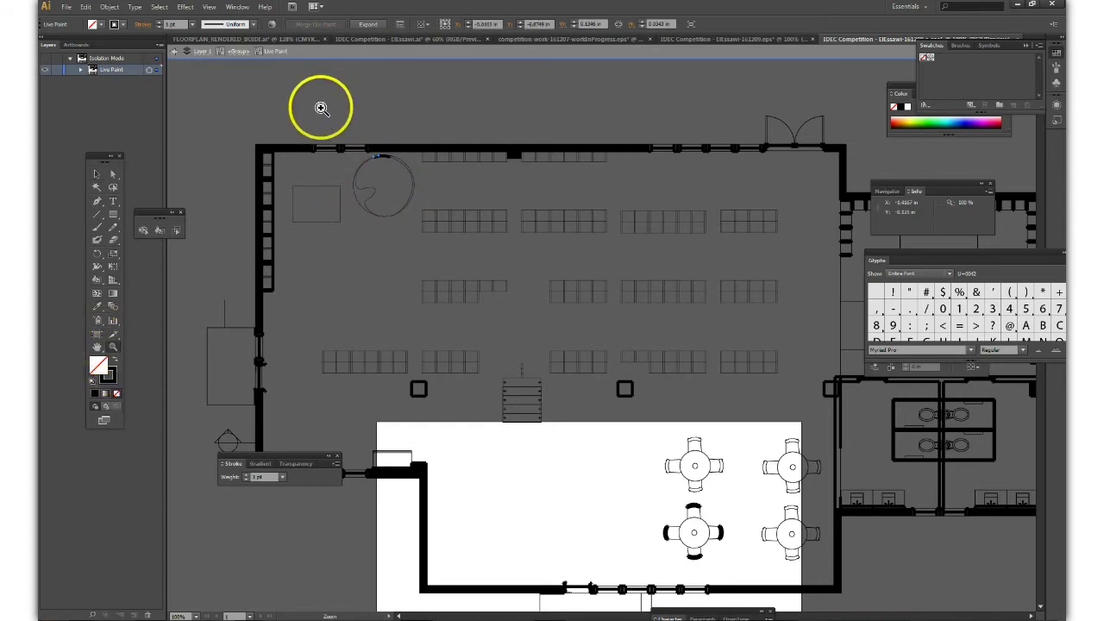
left_click_drag(322, 109, 646, 281)
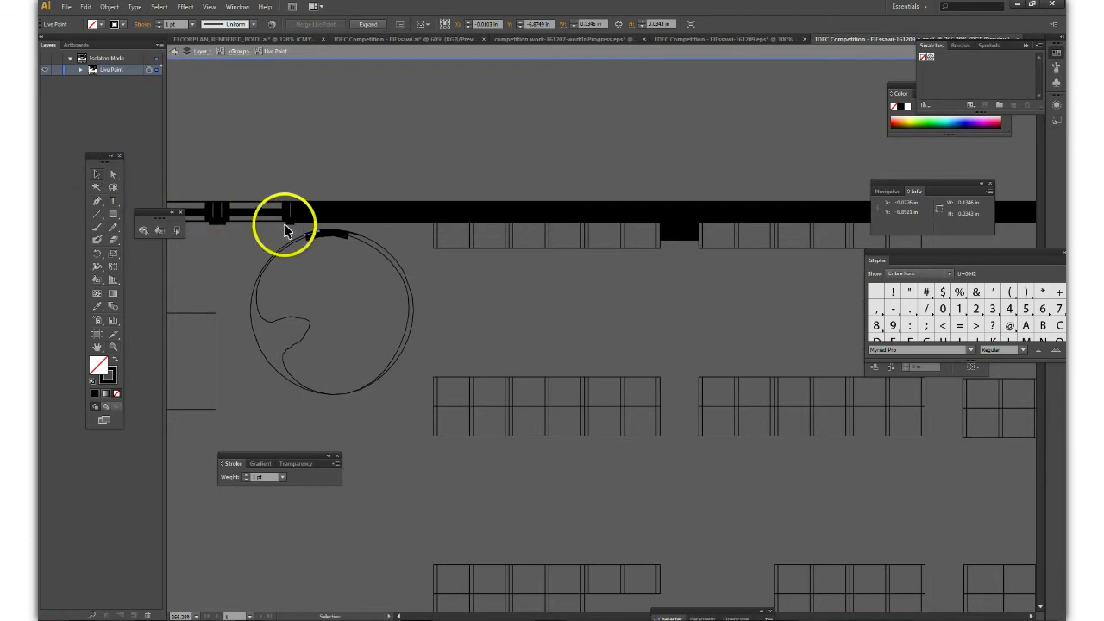
left_click(312, 234)
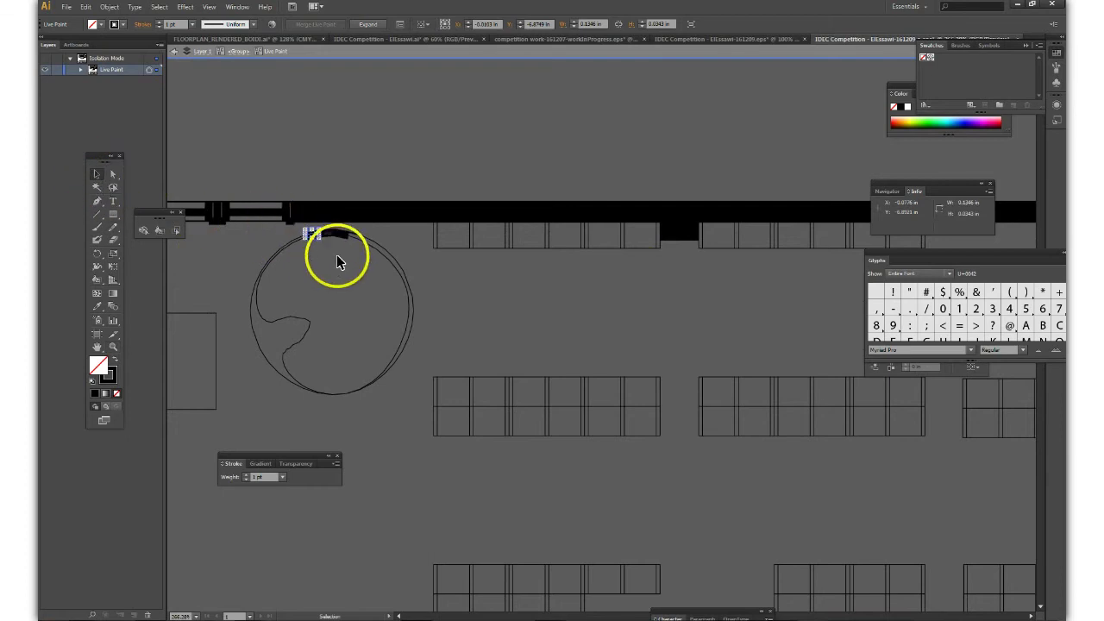
left_click(392, 253, "shift")
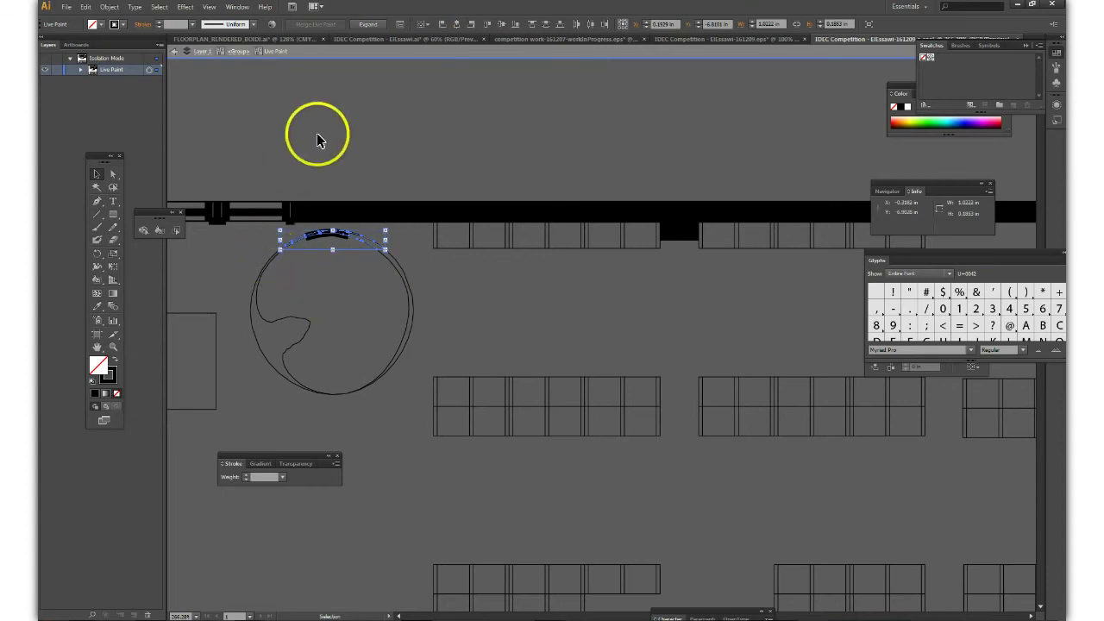
left_click(194, 24)
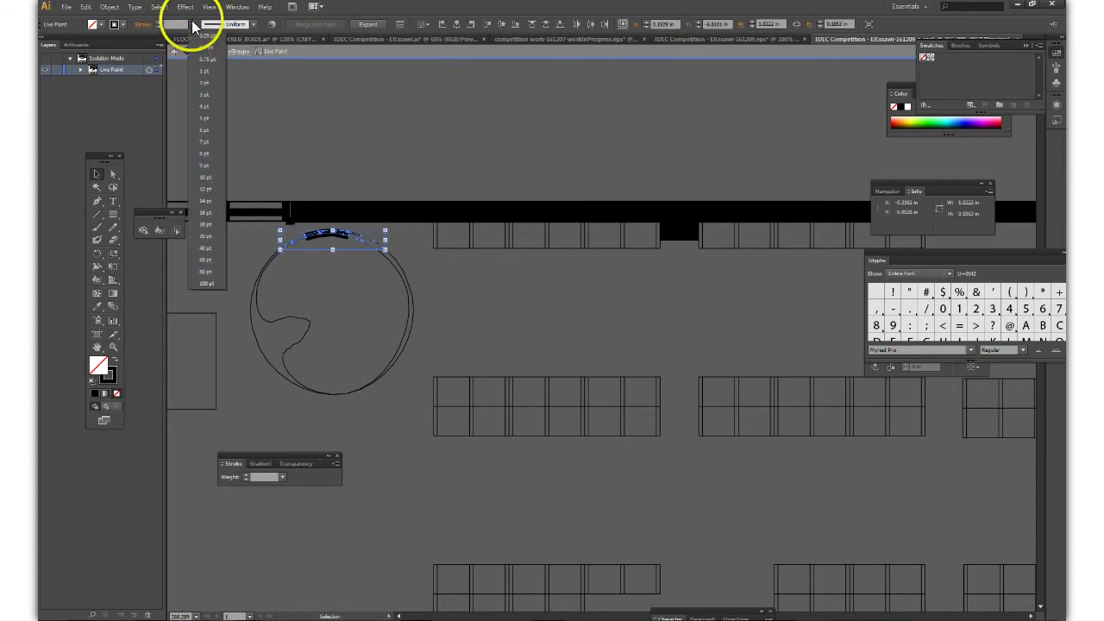
left_click(206, 46)
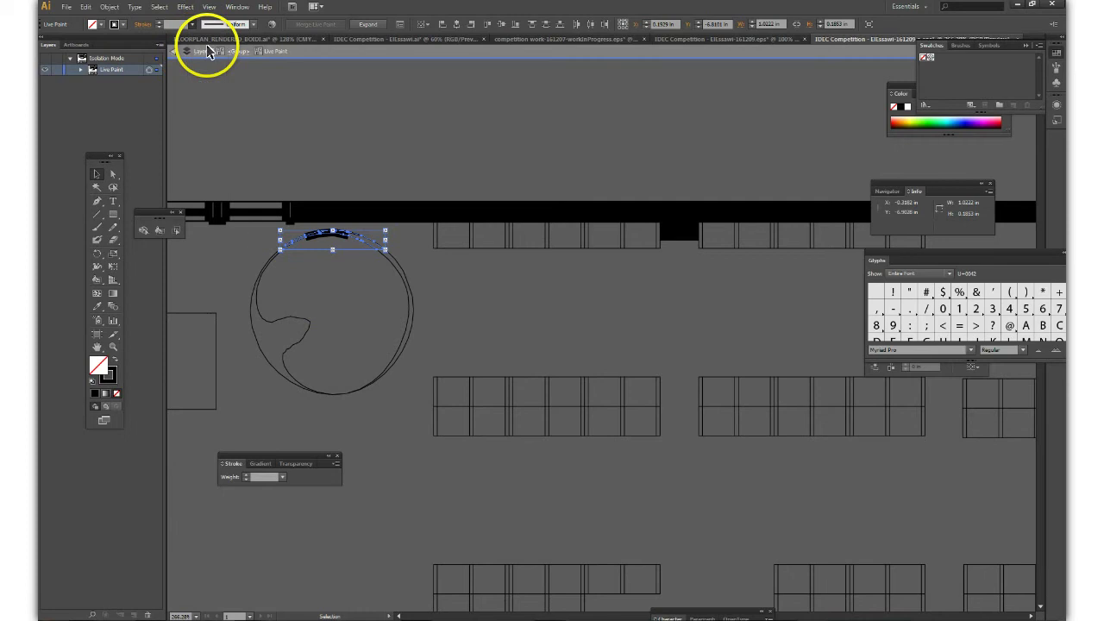
Set the stroke weight of the double window in the upper exterior wall, near the round desk, to 0.5 pt.
left_click(474, 304)
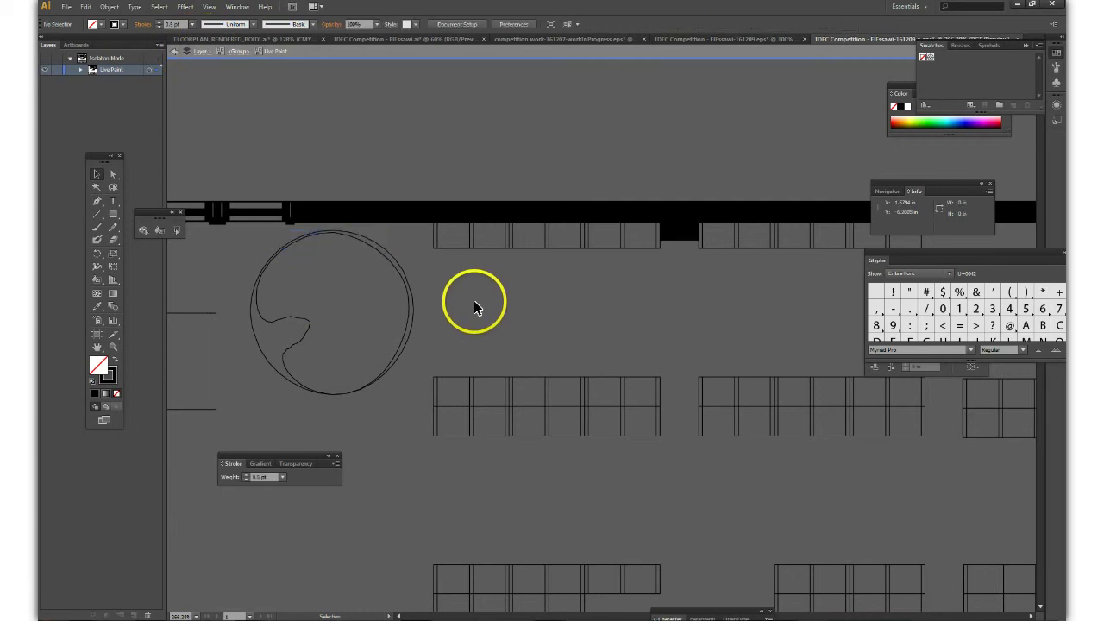
left_click(419, 196)
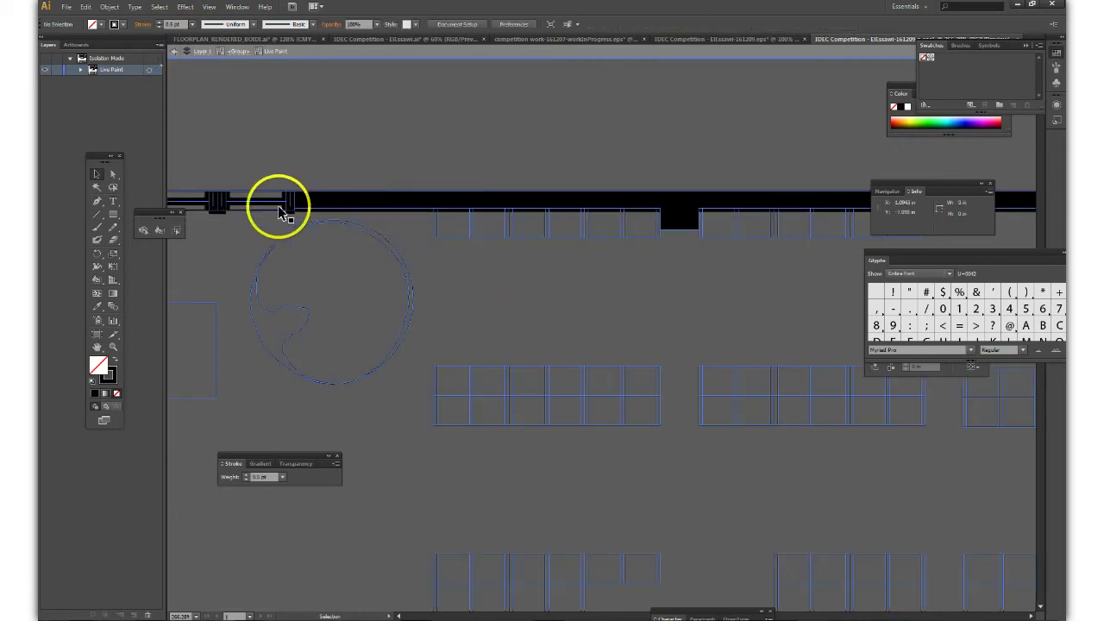
left_click(665, 602)
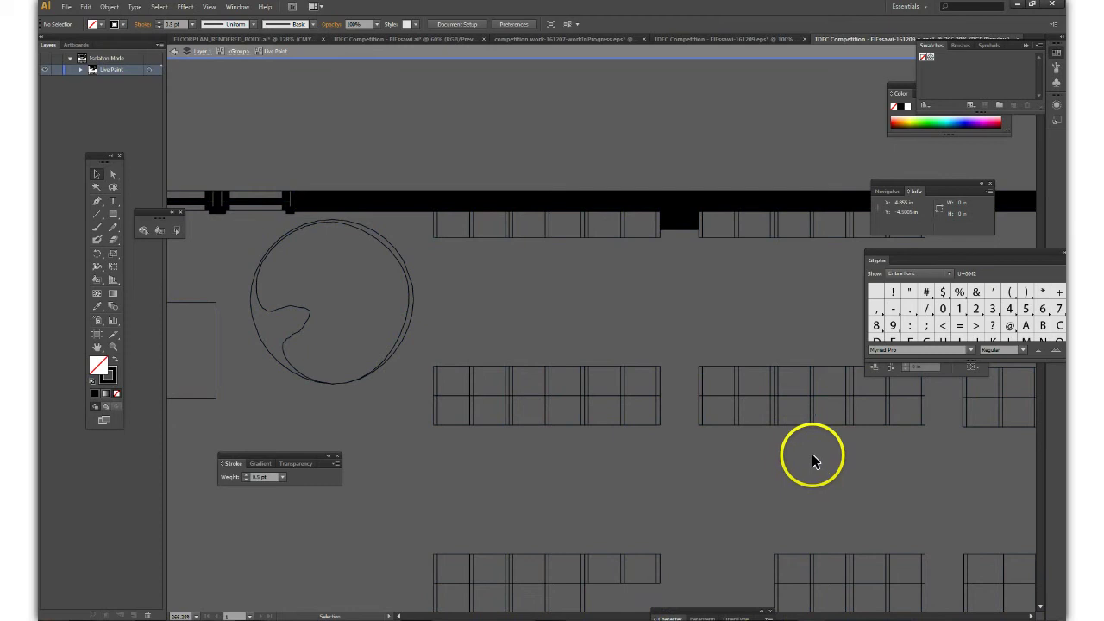
scroll(812, 461, "down", 2)
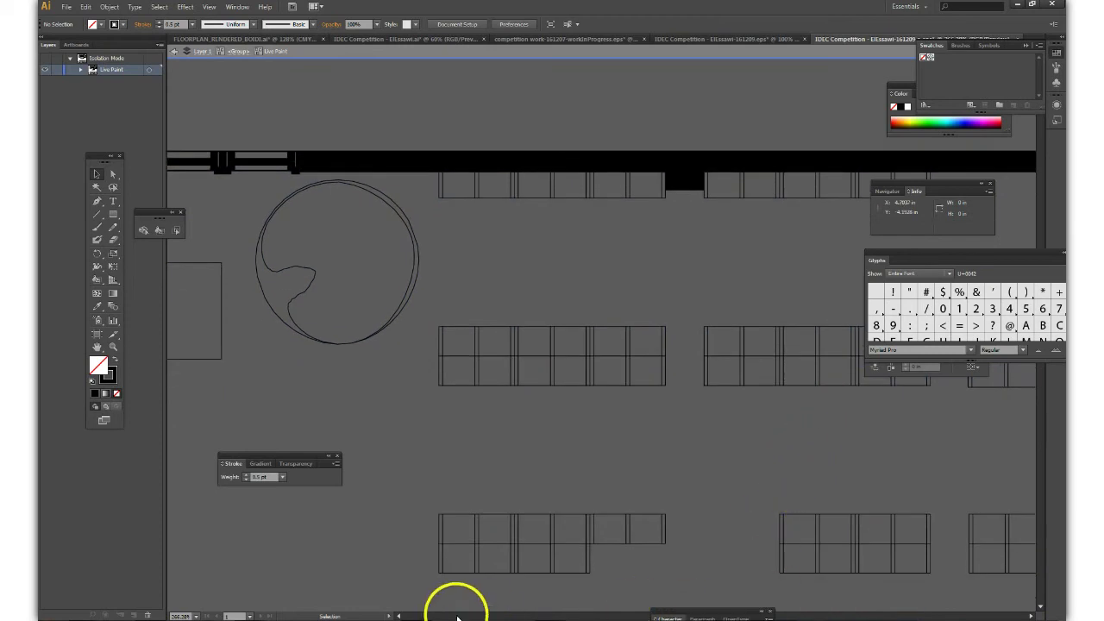
left_click(398, 616)
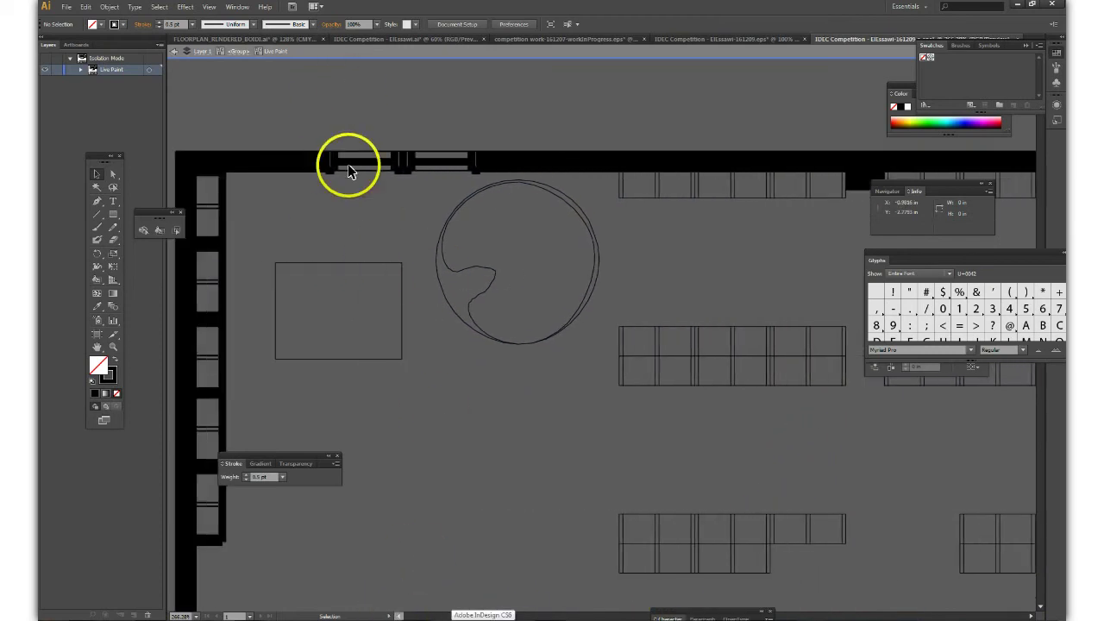
left_click(353, 163)
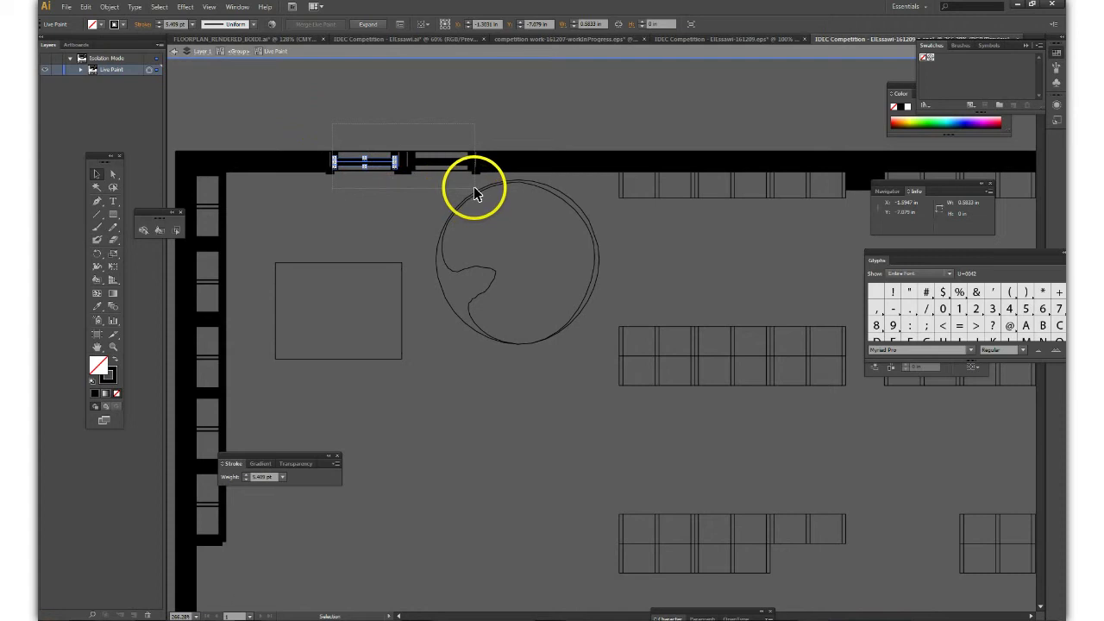
left_click_drag(473, 187, 472, 186)
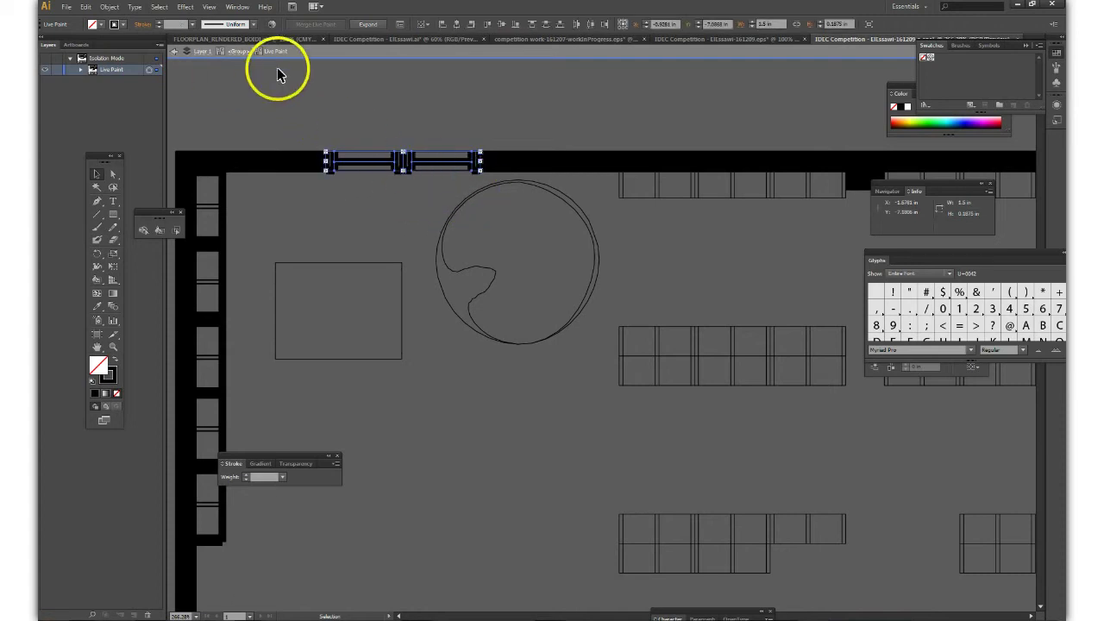
left_click(191, 25)
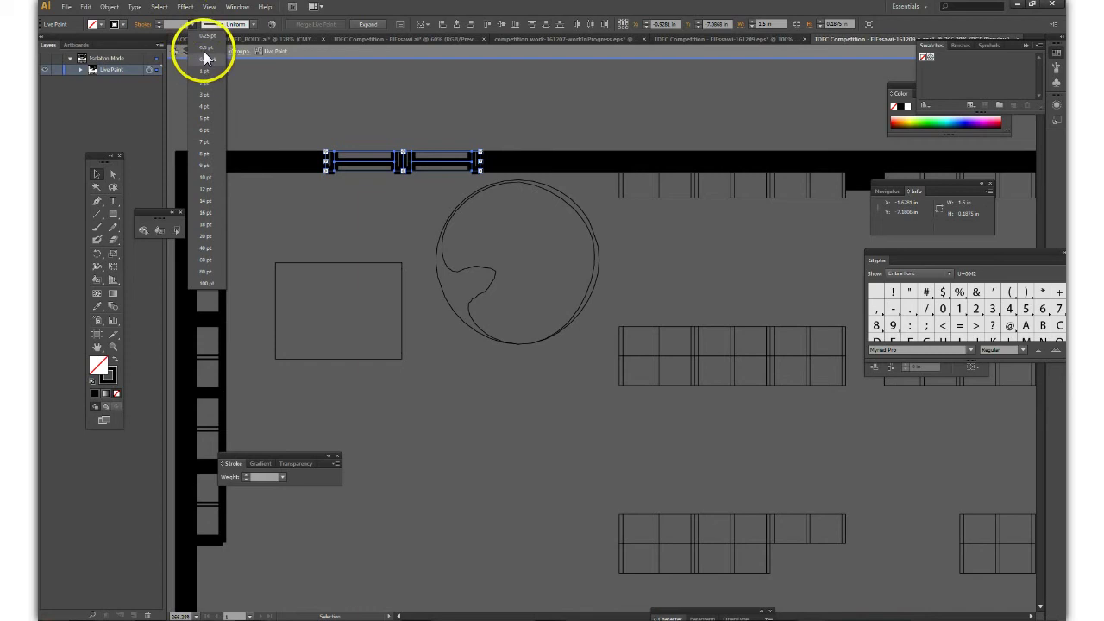
left_click(203, 49)
left_click(374, 210)
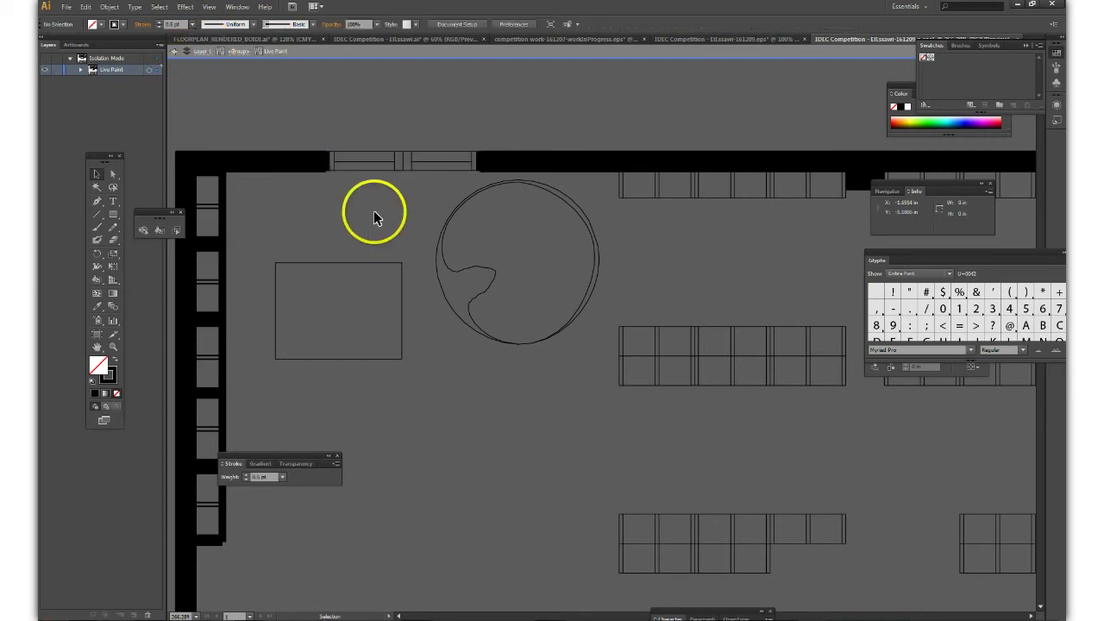
Set the stroke weight of the two adjoining window openings in the left wall, below the wall bookshelves, to 0.5 pt.
scroll(415, 215, "down", 5)
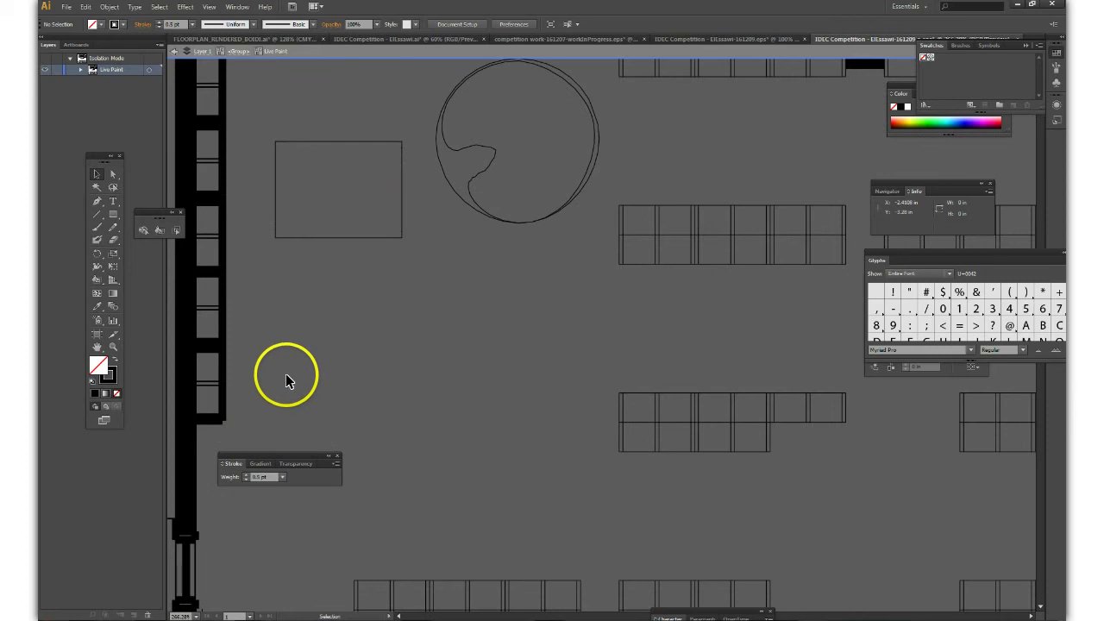
scroll(294, 358, "down", 2)
scroll(329, 326, "down", 5)
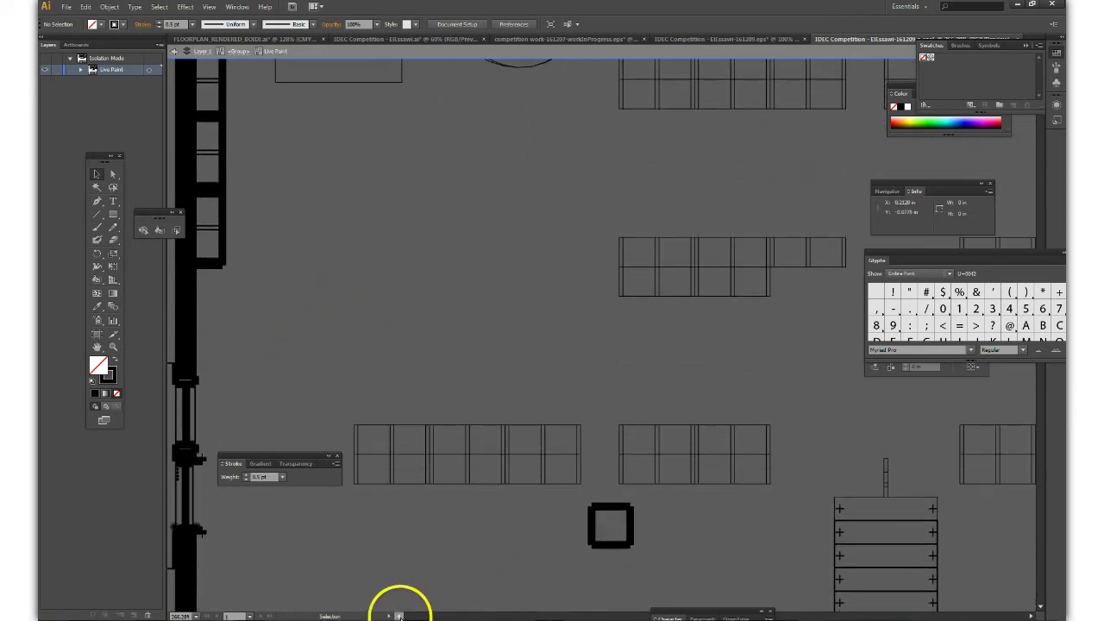
scroll(399, 614, "left", 3)
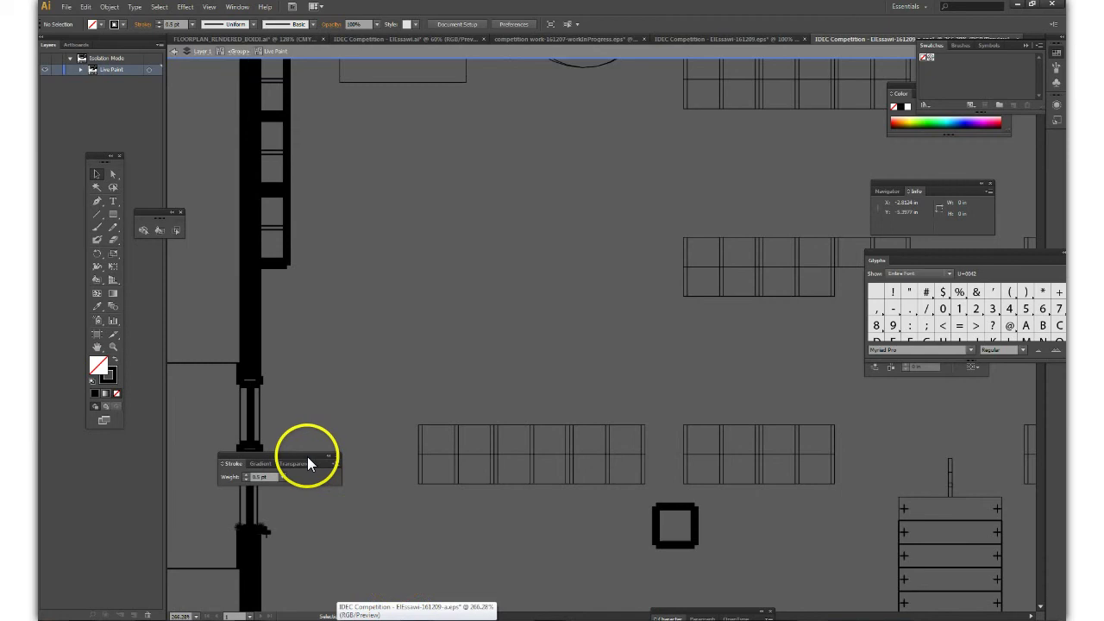
left_click_drag(307, 461, 548, 414)
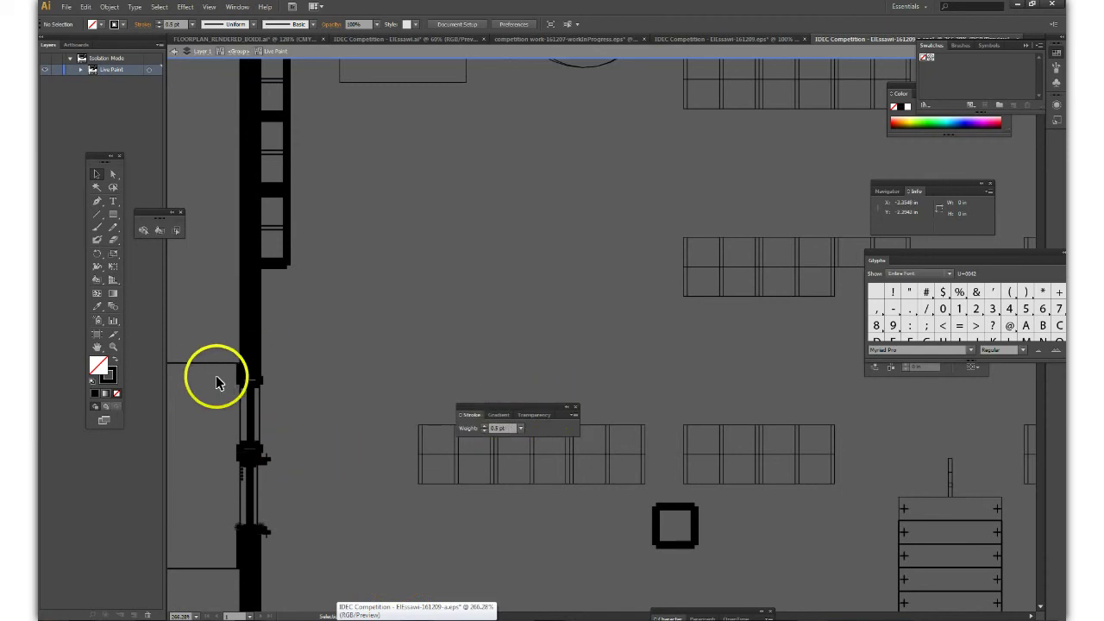
mouse_move(256, 462)
left_mouse_down()
mouse_move(284, 510)
mouse_move(284, 537)
mouse_move(286, 525)
left_mouse_up()
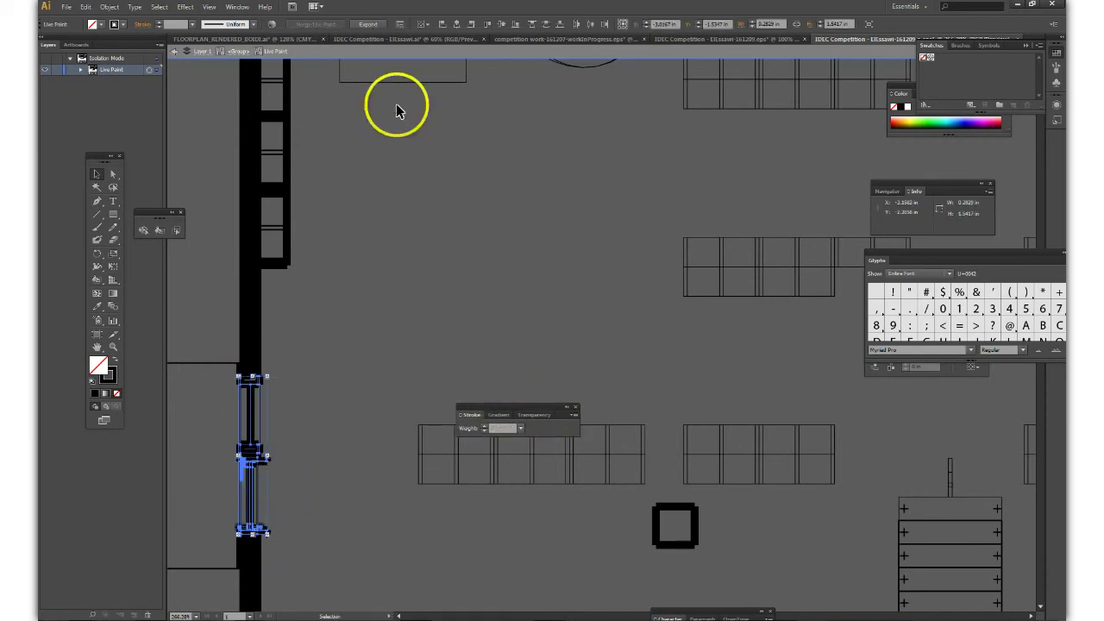
left_click(191, 25)
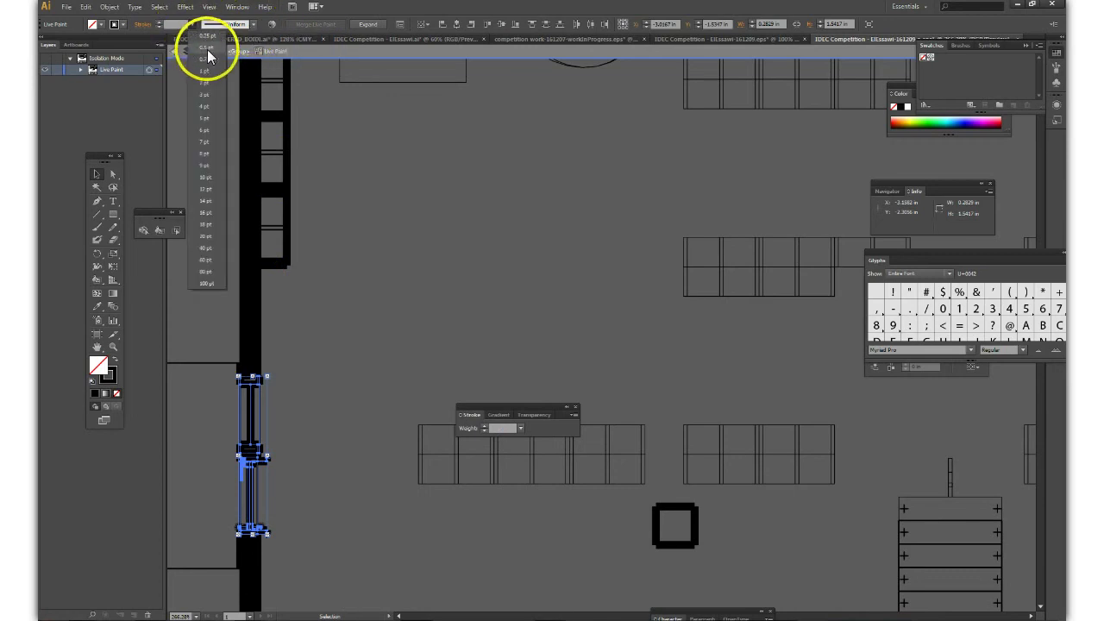
left_click(207, 46)
left_click(475, 282)
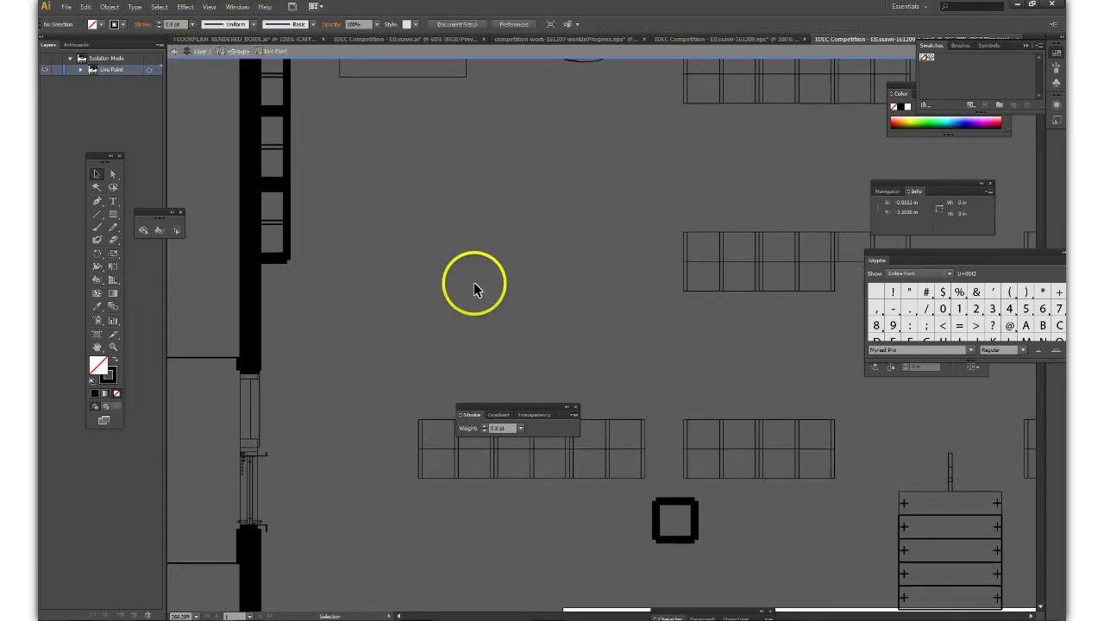
Set the stroke weight of the double window lines in the lower wall, between the two corner cabinets, to 0.5 pt.
scroll(474, 283, "down", 3)
scroll(471, 284, "down", 6)
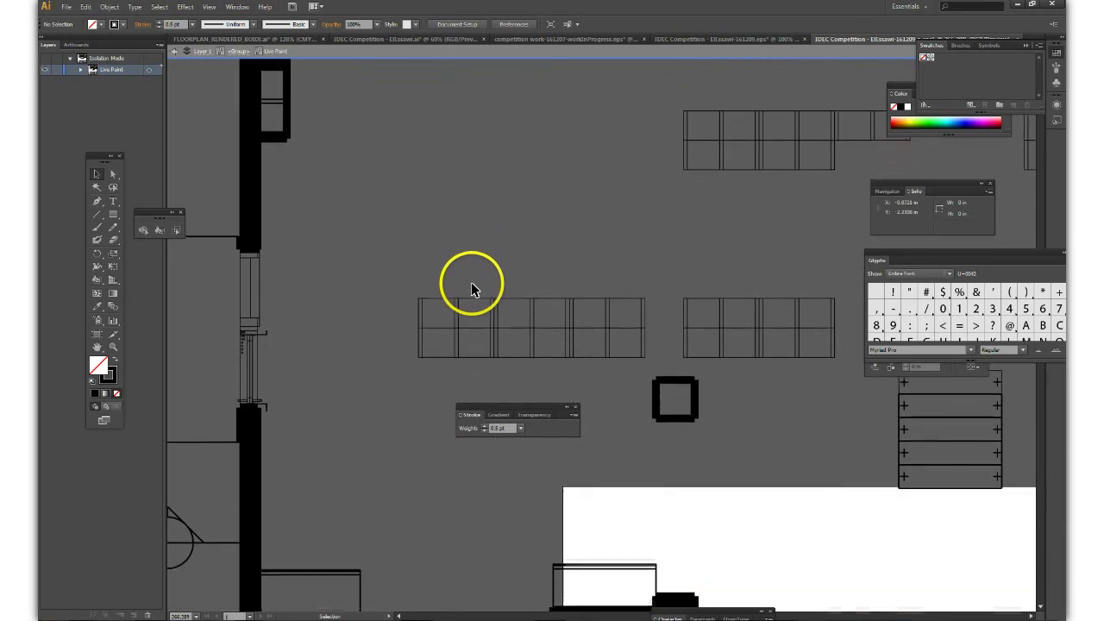
scroll(458, 294, "down", 1)
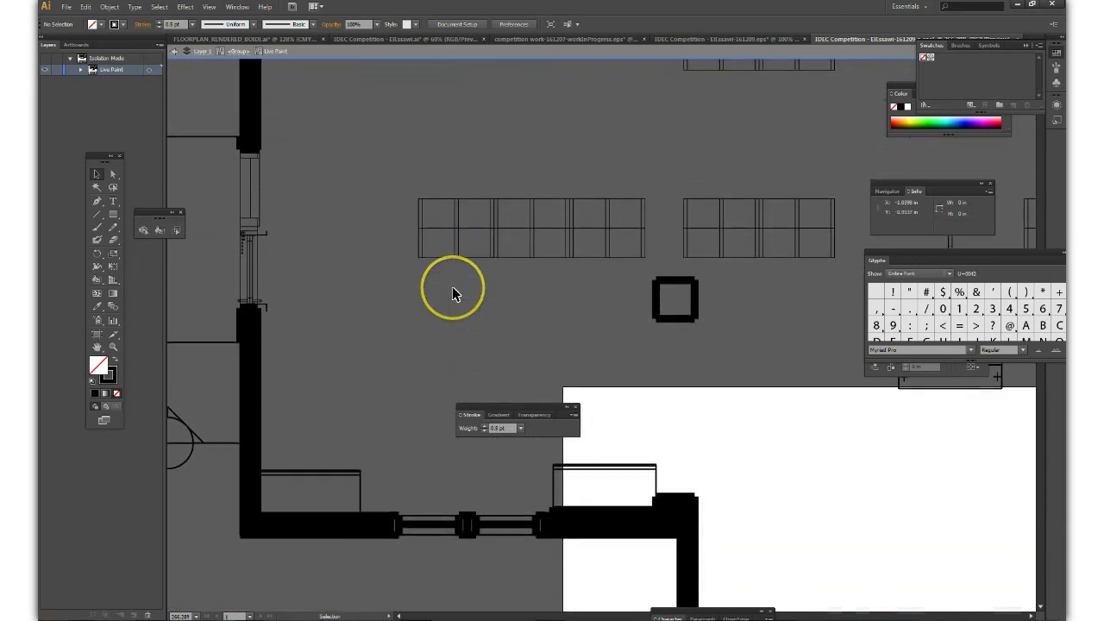
scroll(436, 270, "down", 1)
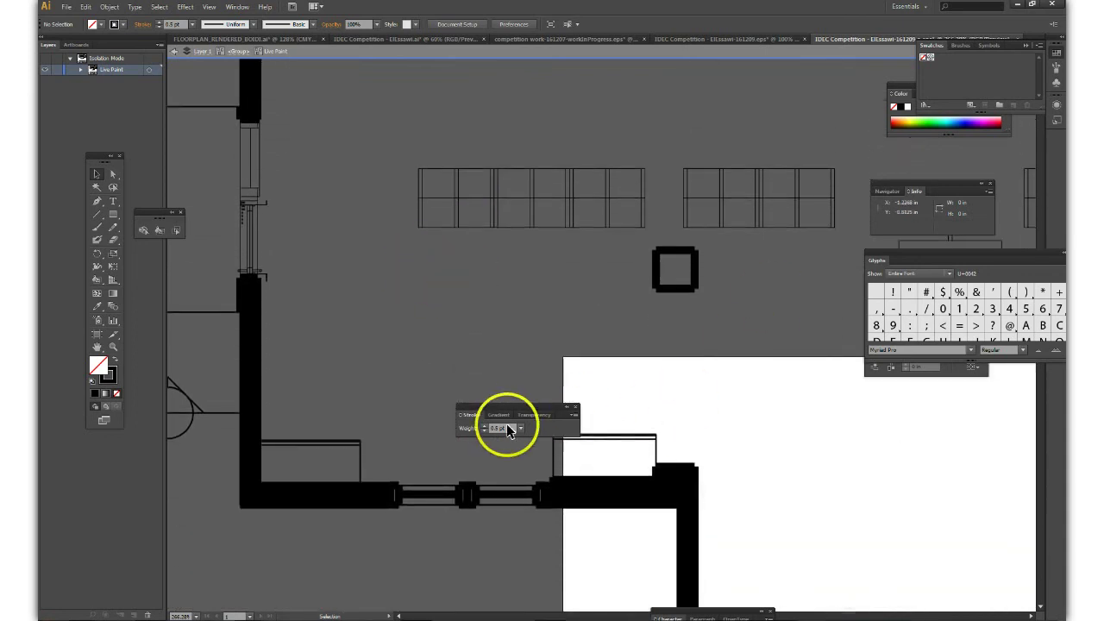
left_click_drag(514, 410, 417, 266)
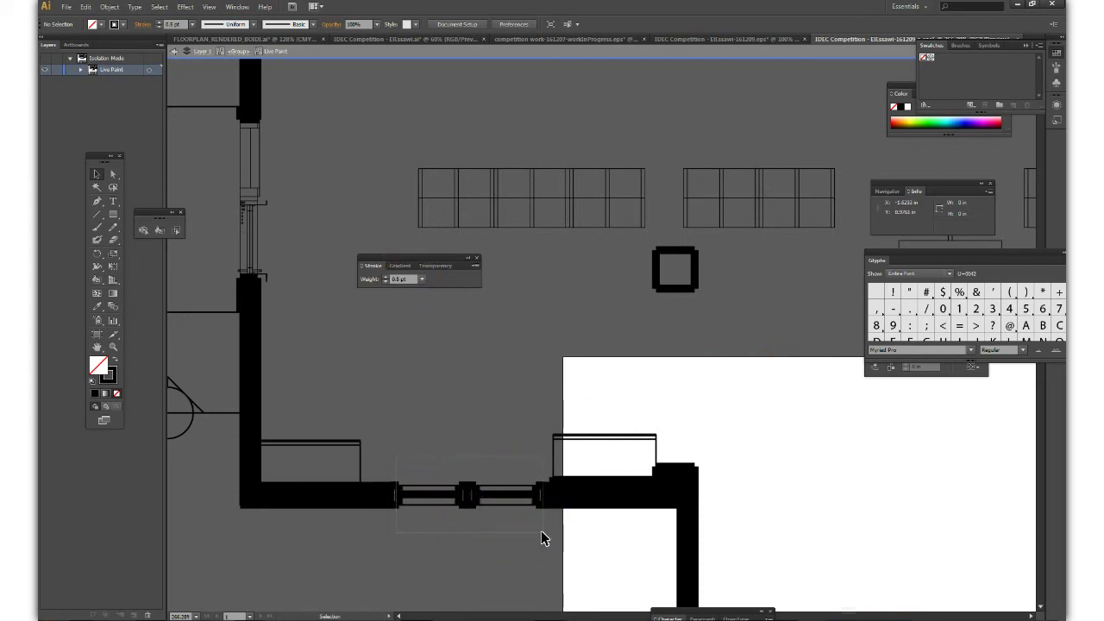
left_click_drag(543, 538, 483, 529)
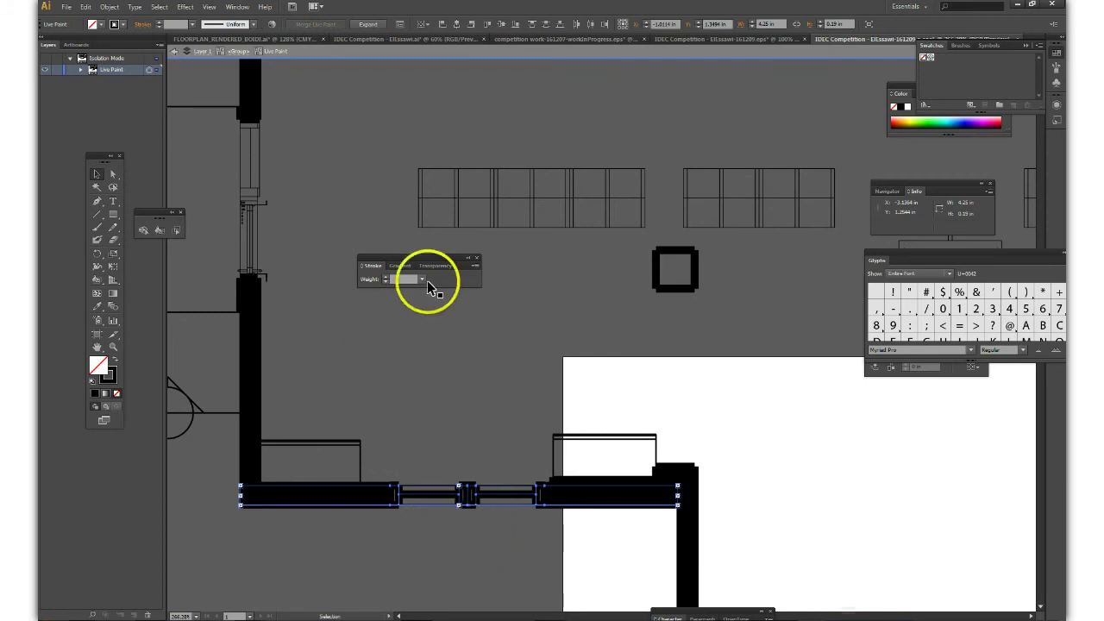
left_click(191, 24)
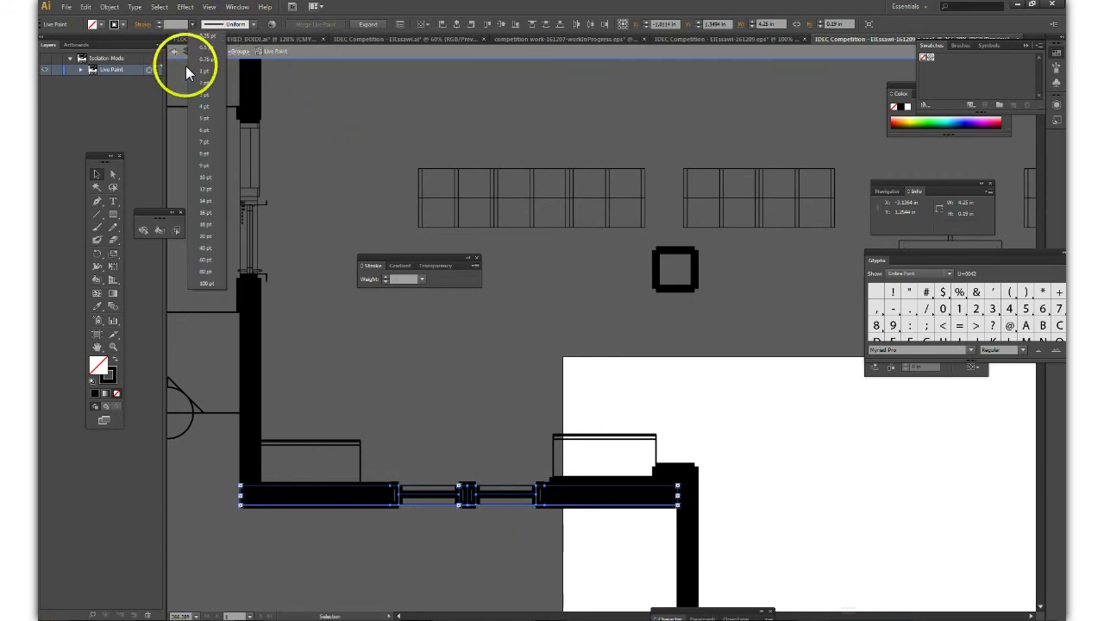
left_click(205, 47)
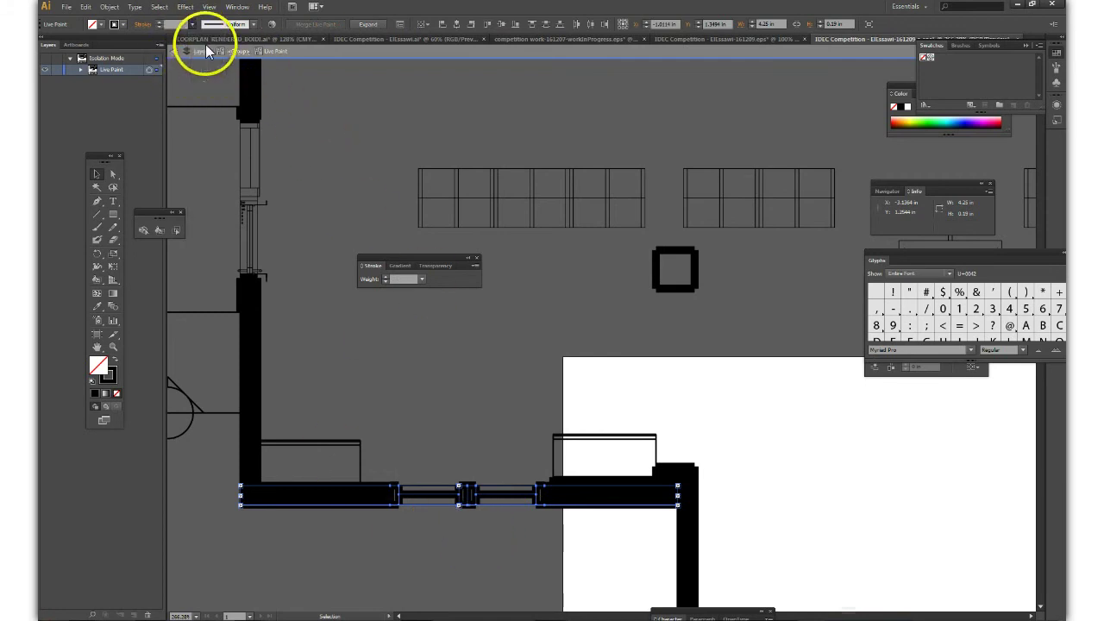
left_click(429, 406)
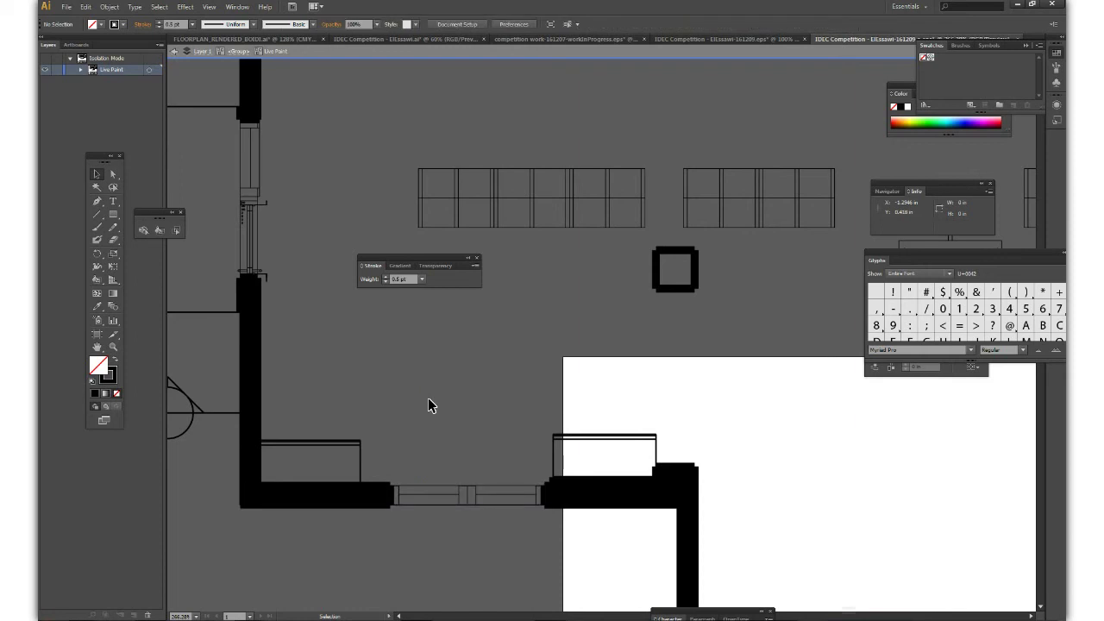
Set the stroke weight of the column of bookshelves along the upper part of the left wall to 0.5 pt.
scroll(488, 505, "up", 3)
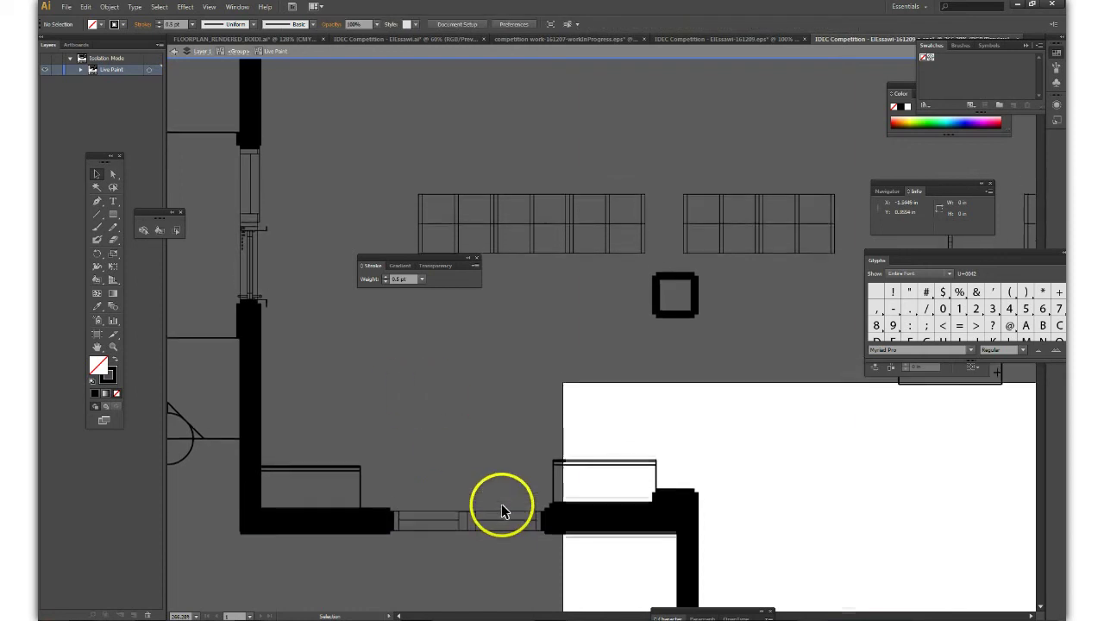
scroll(495, 489, "up", 6)
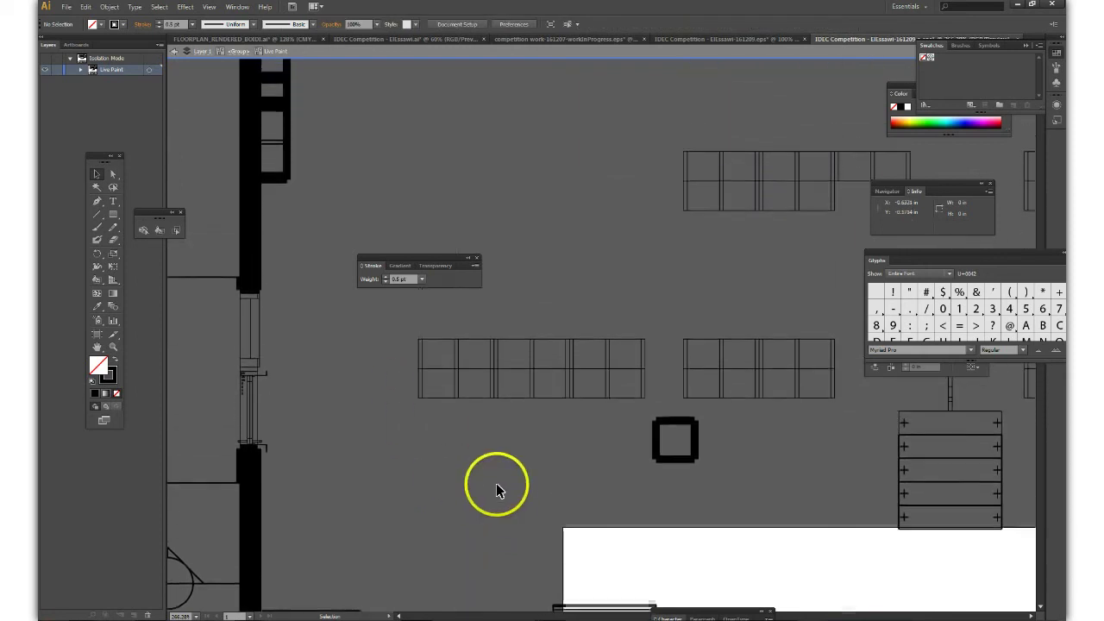
scroll(414, 488, "up", 2)
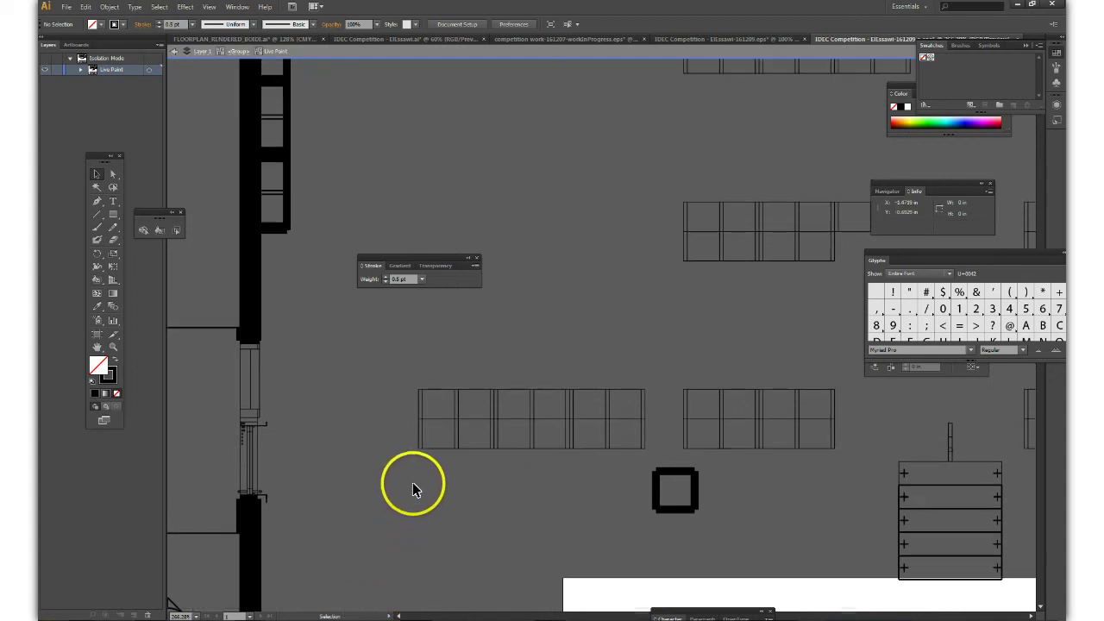
scroll(480, 455, "up", 6)
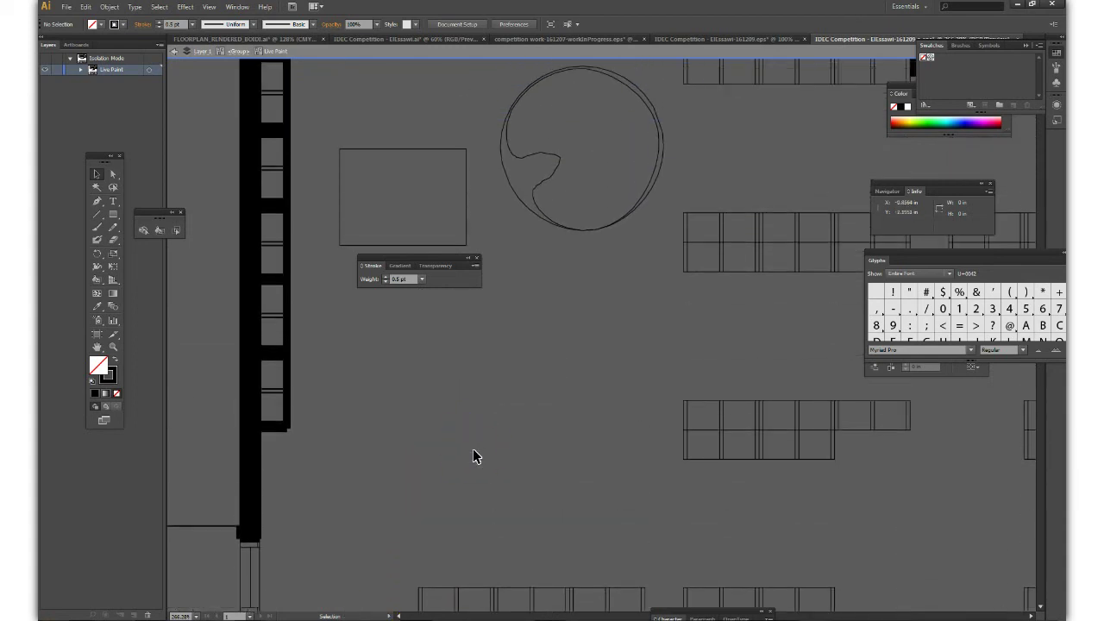
left_click(472, 442)
scroll(473, 443, "up", 2)
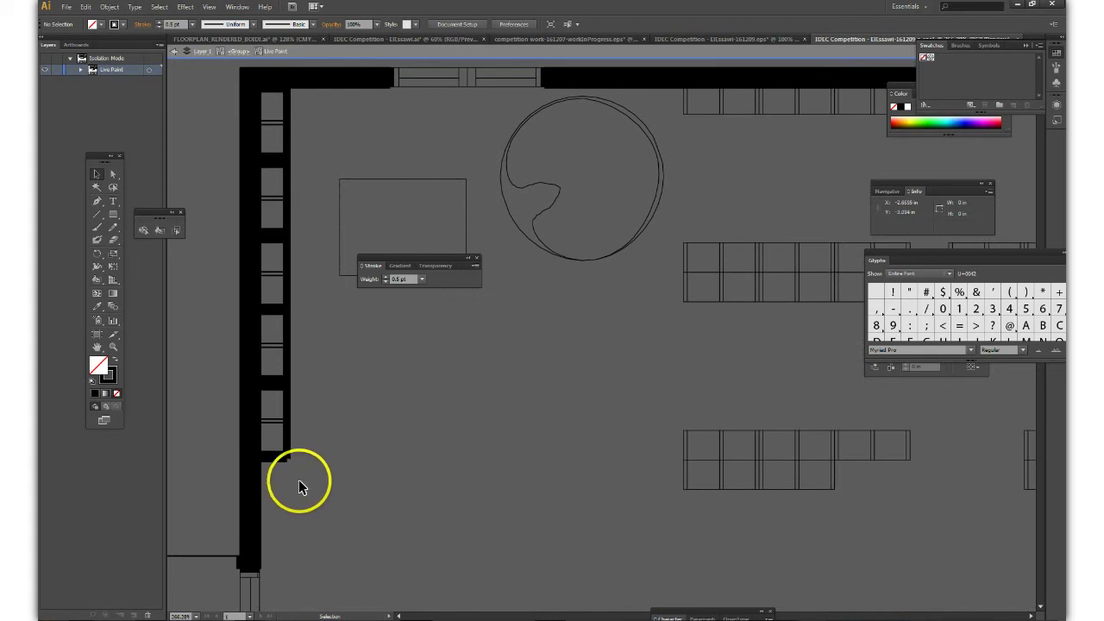
mouse_move(298, 480)
left_mouse_down()
mouse_move(279, 436)
mouse_move(278, 177)
mouse_move(288, 198)
mouse_move(271, 107)
left_mouse_up()
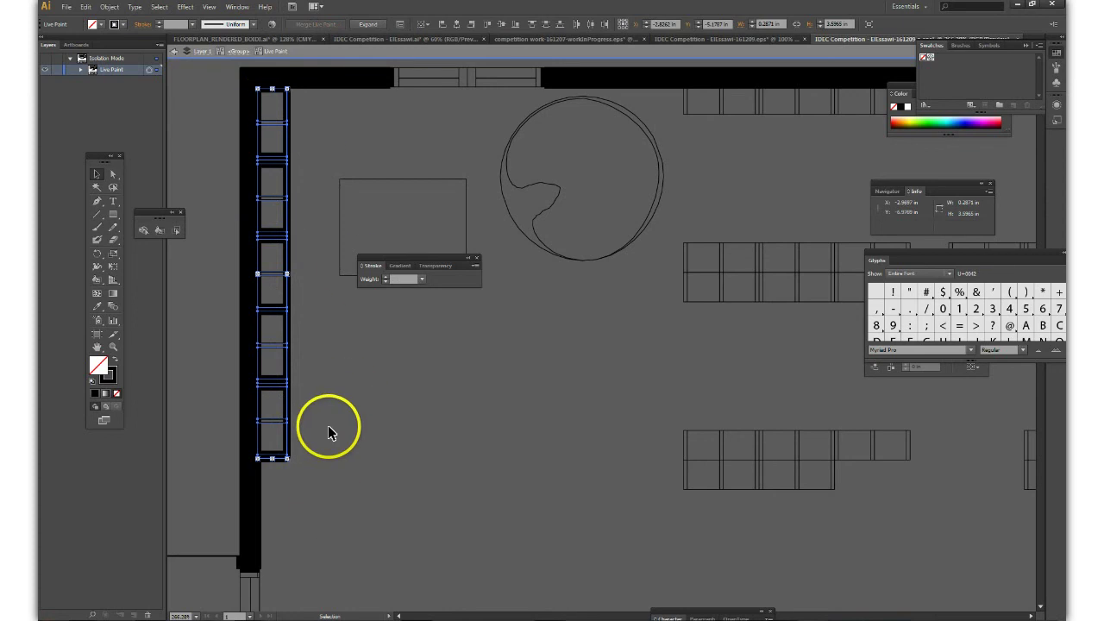
key("ctrl+a")
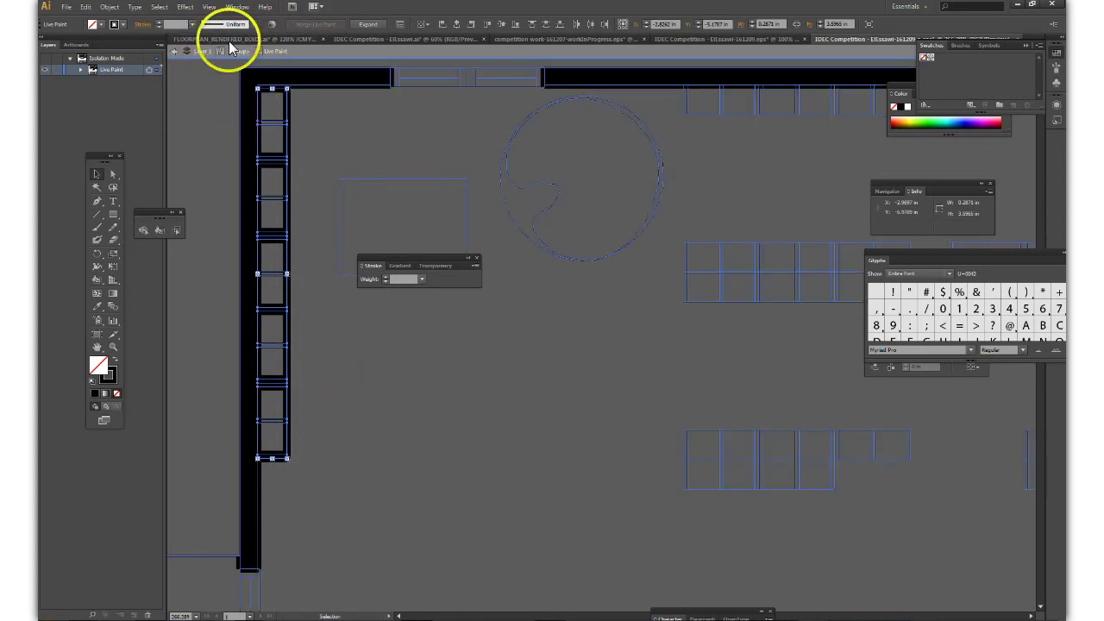
left_click(192, 25)
left_click(192, 26)
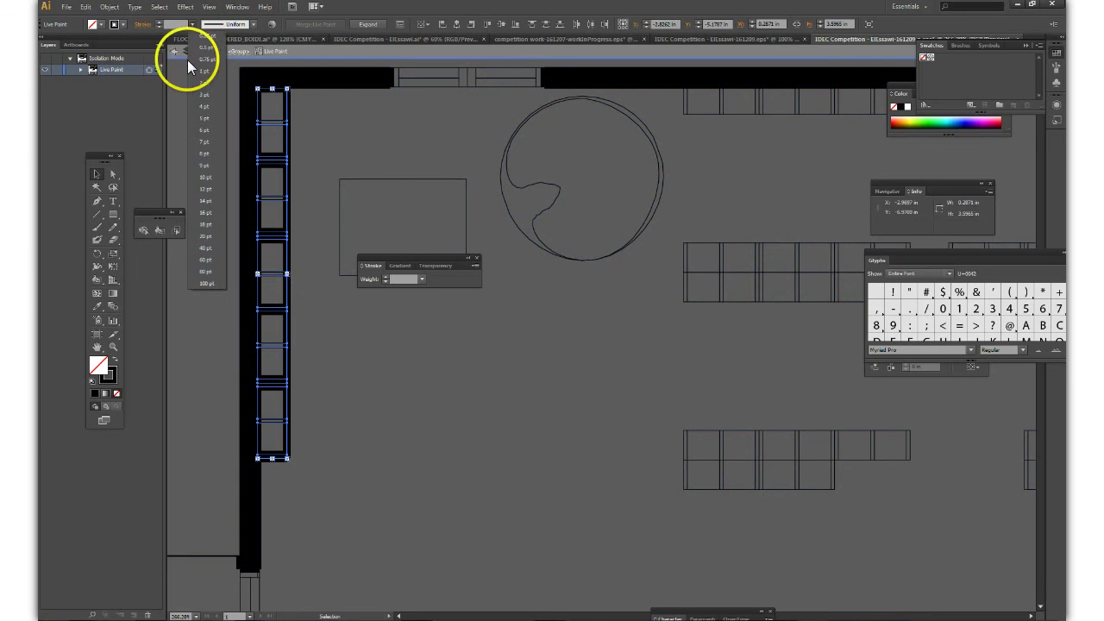
left_click(204, 50)
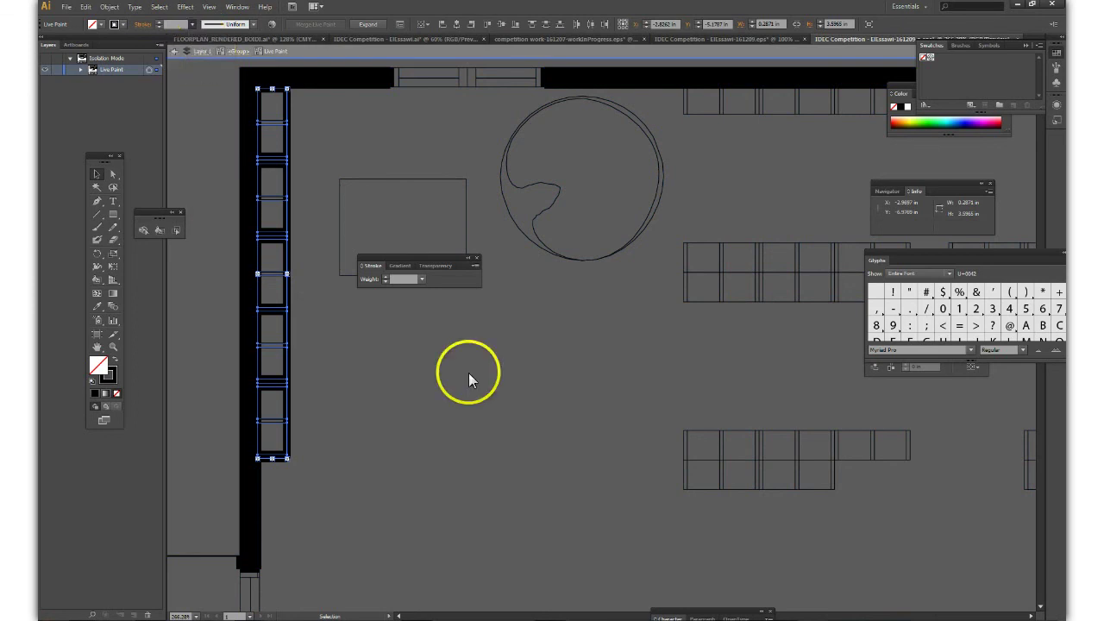
left_click(401, 357)
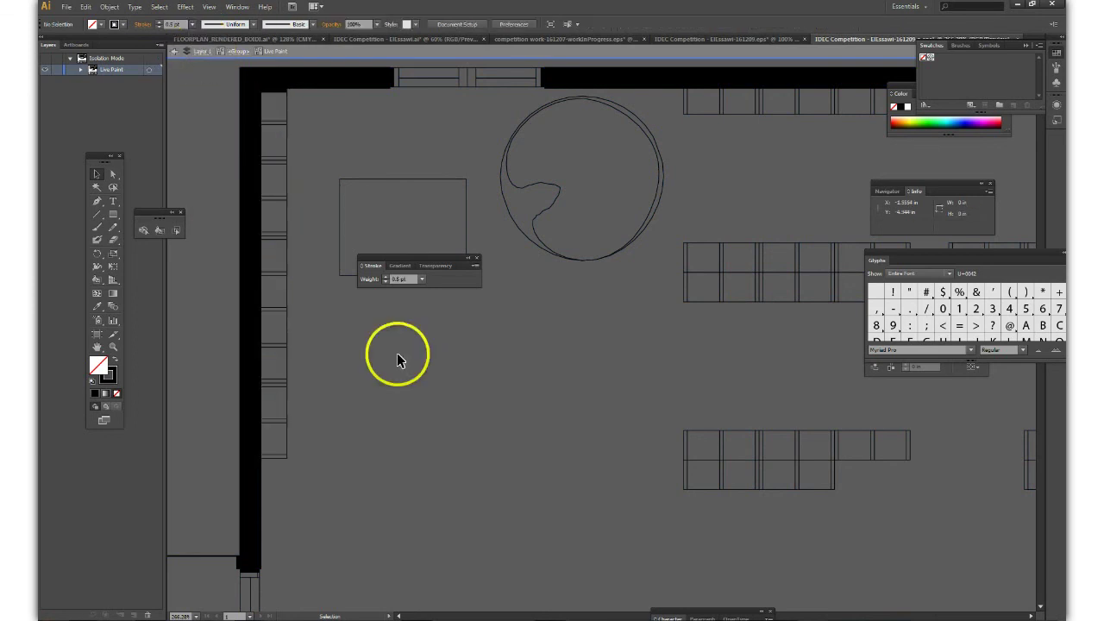
scroll(397, 352, "down", 2)
scroll(395, 352, "down", 1)
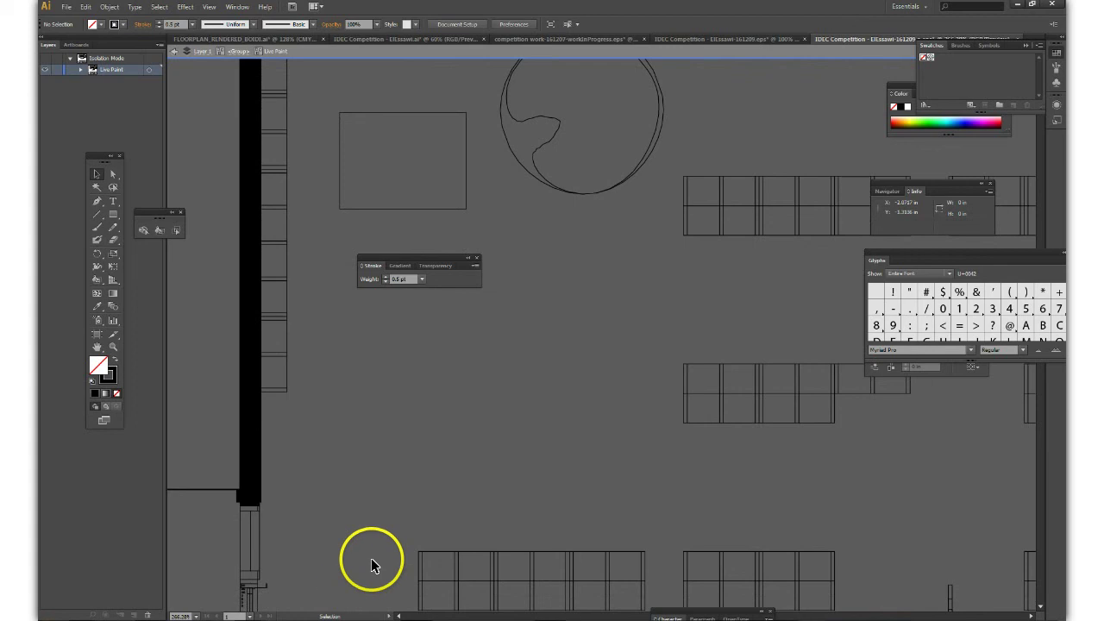
scroll(373, 395, "down", 1)
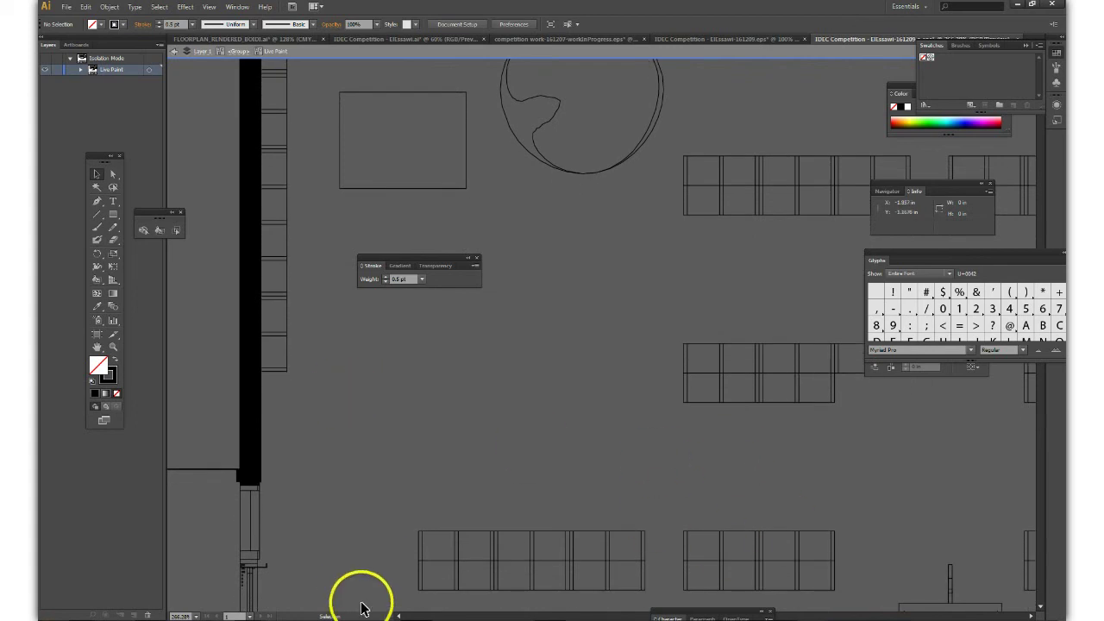
scroll(388, 465, "down", 1)
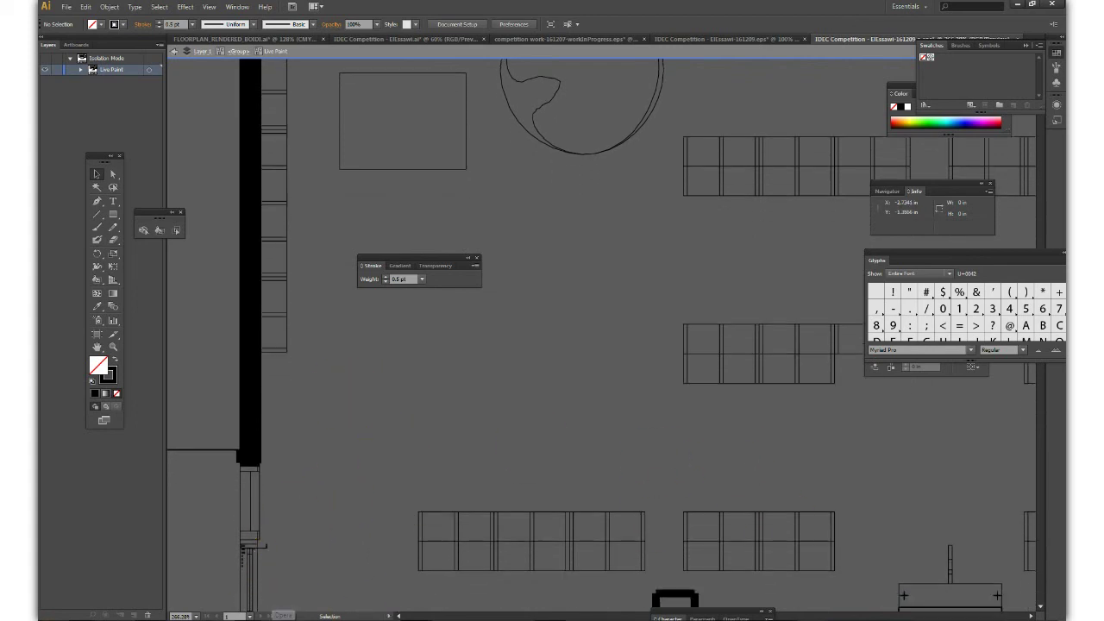